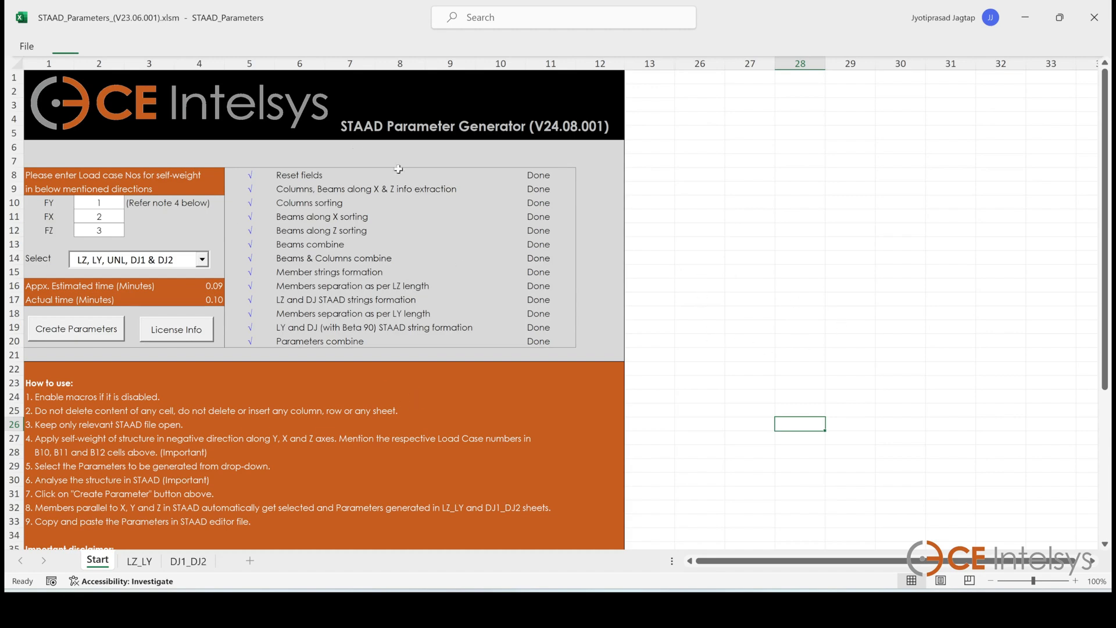
# Review the self-weight load items of load cases 22, 23 and 24 in the STAAD model
pyautogui.click(721, 608)
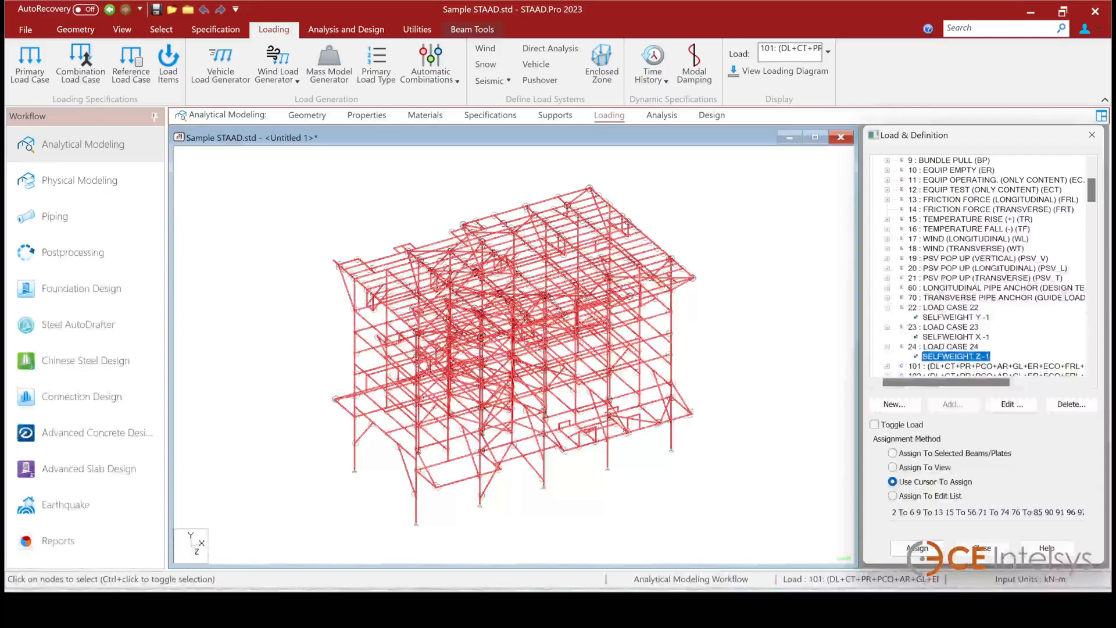
pyautogui.click(693, 391)
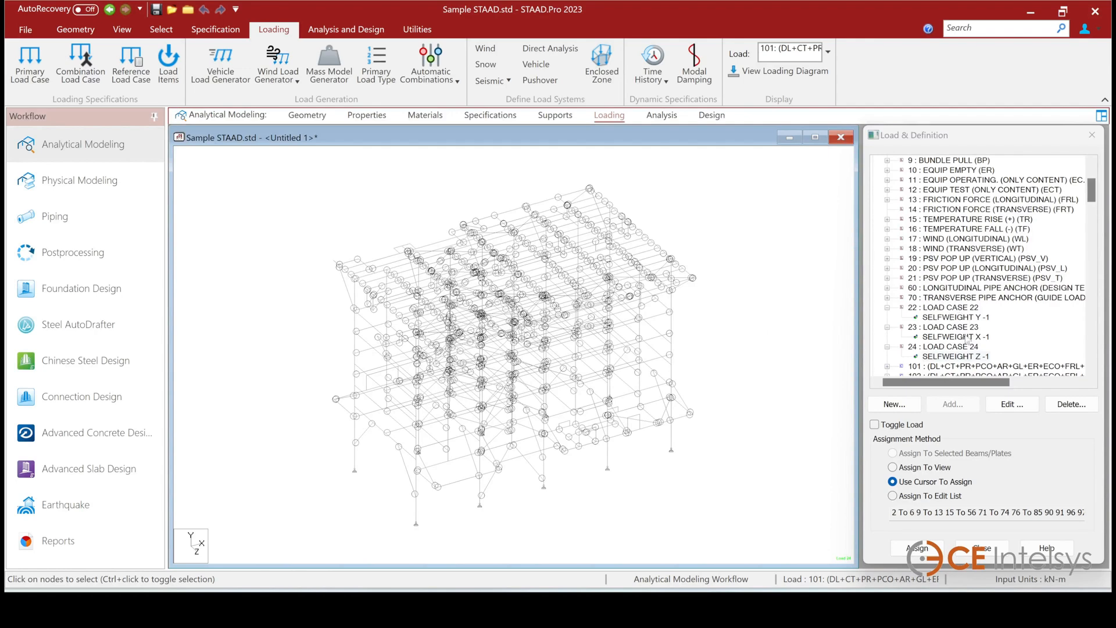
pyautogui.click(959, 317)
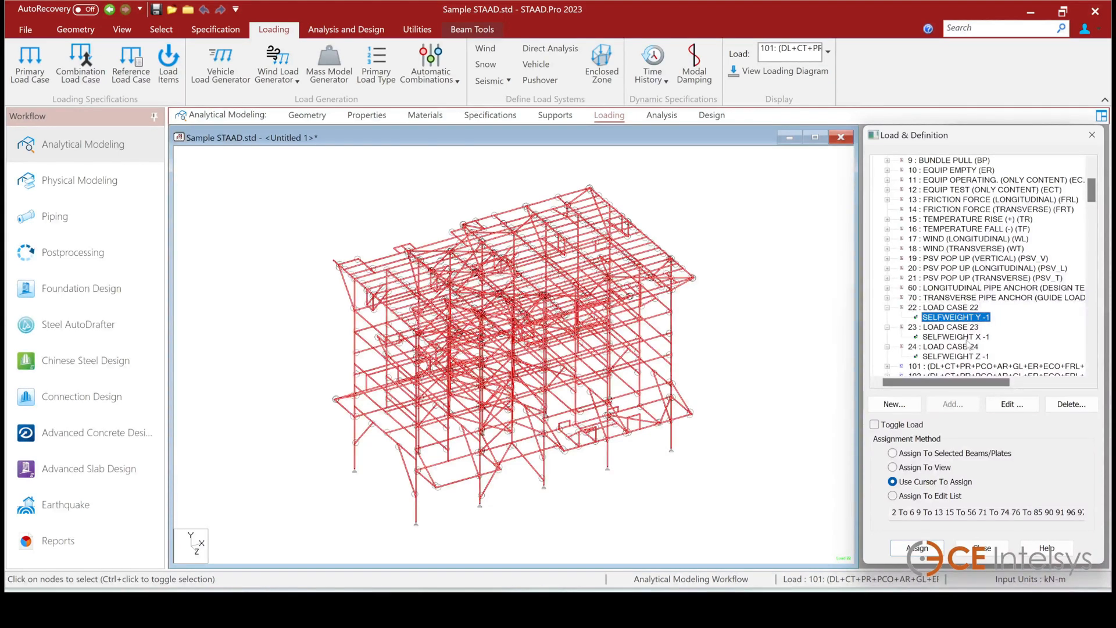
pyautogui.click(968, 337)
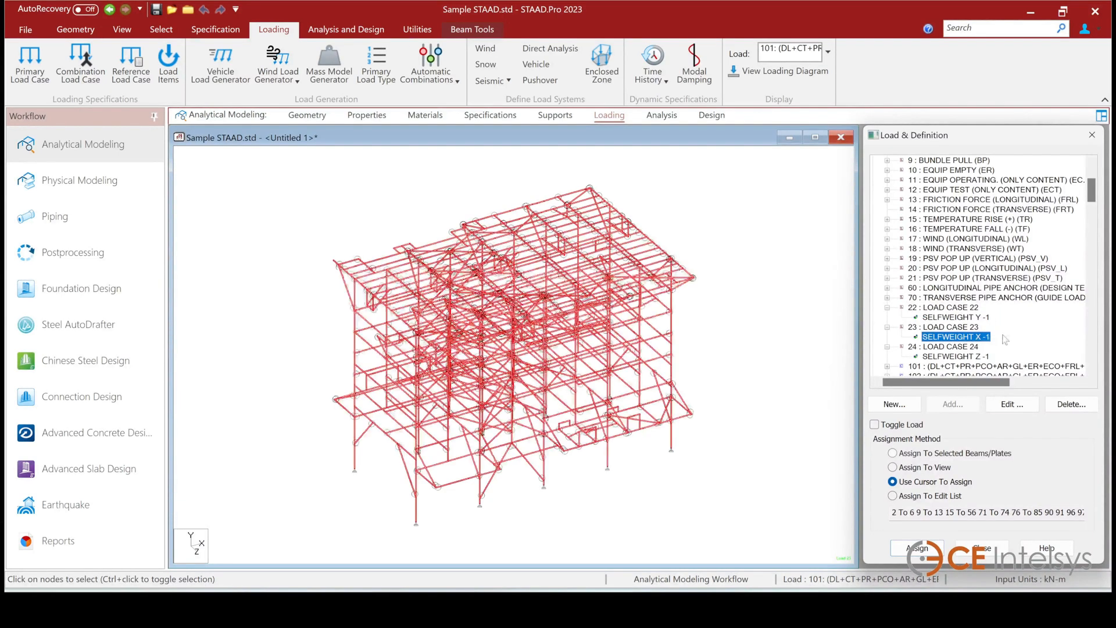
pyautogui.click(976, 357)
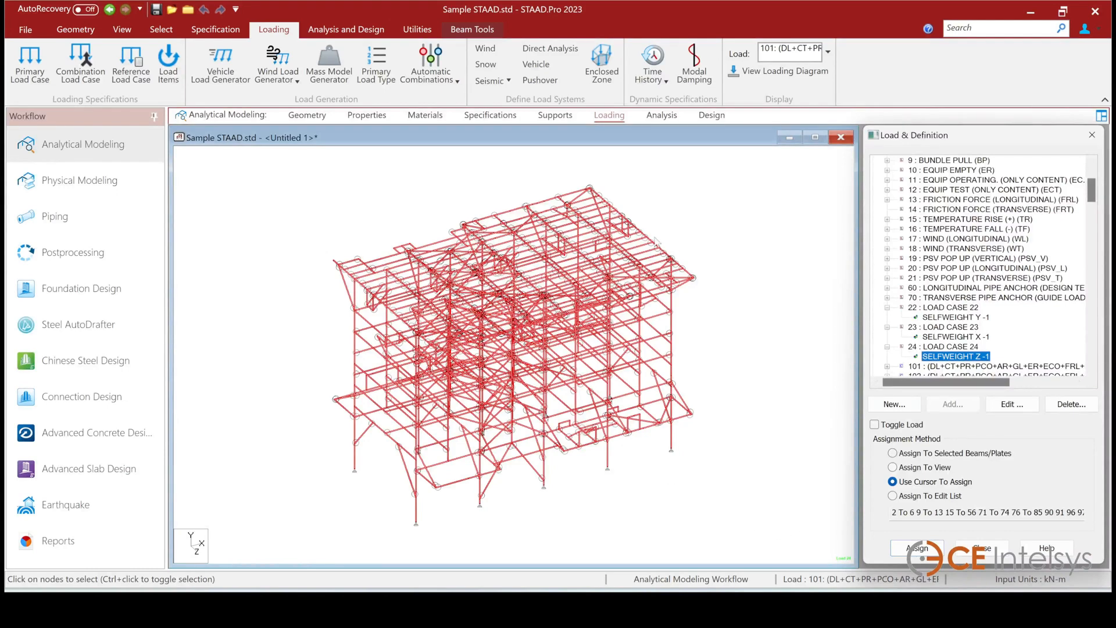
pyautogui.click(500, 195)
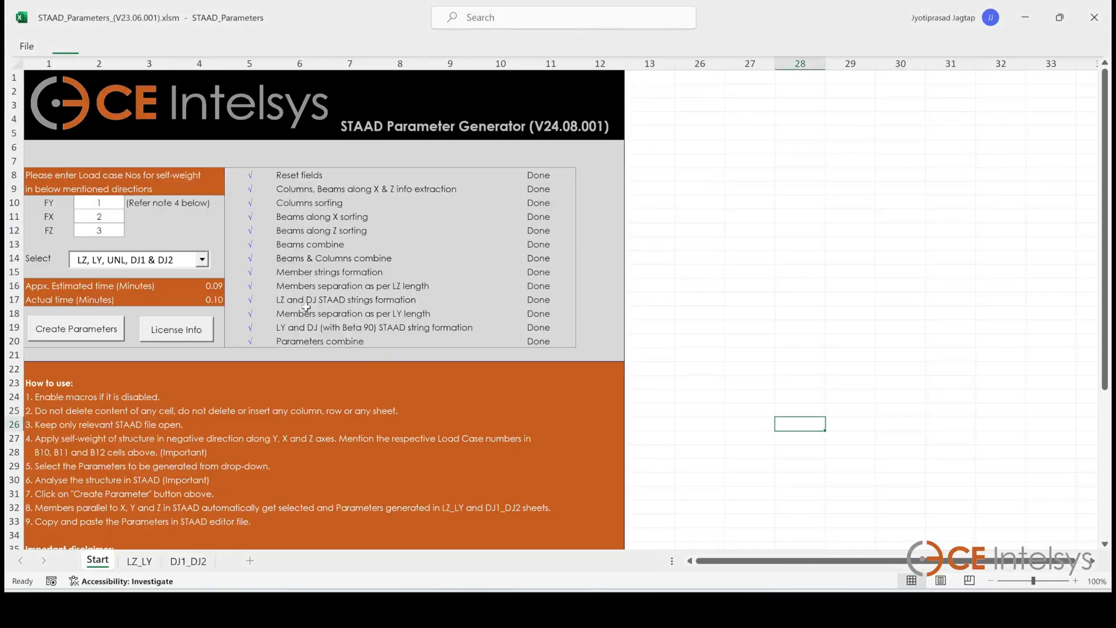
# Enter load case numbers 22, 23 and 24 for the FY, FX and FZ self-weight directions
pyautogui.click(112, 203)
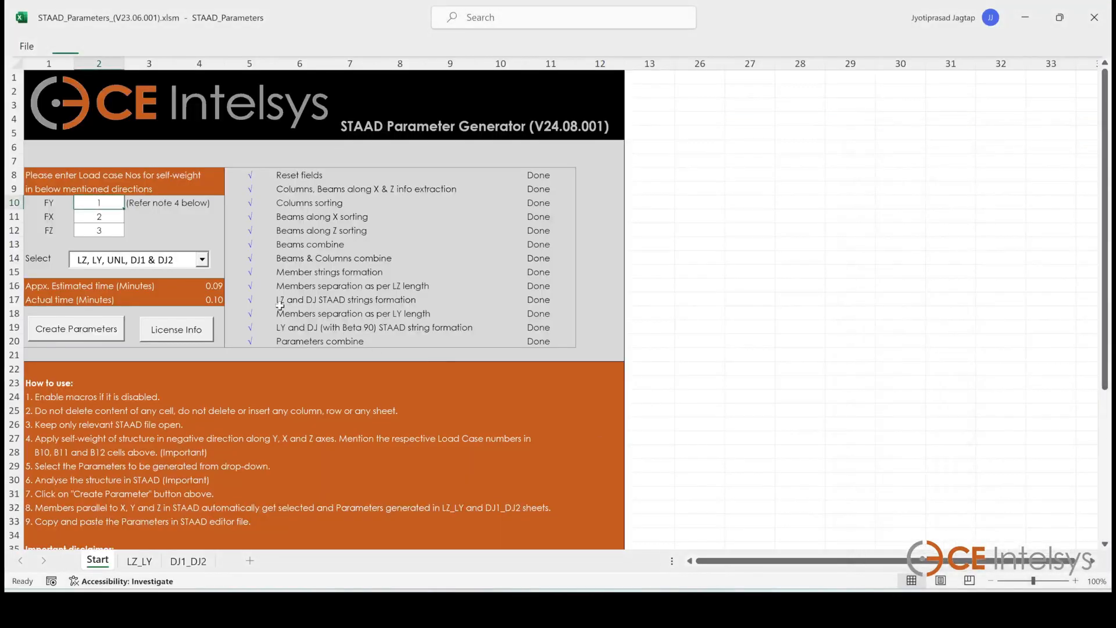
pyautogui.write('22')
pyautogui.press('Return')
pyautogui.write('23')
pyautogui.press('Return')
pyautogui.write('2')
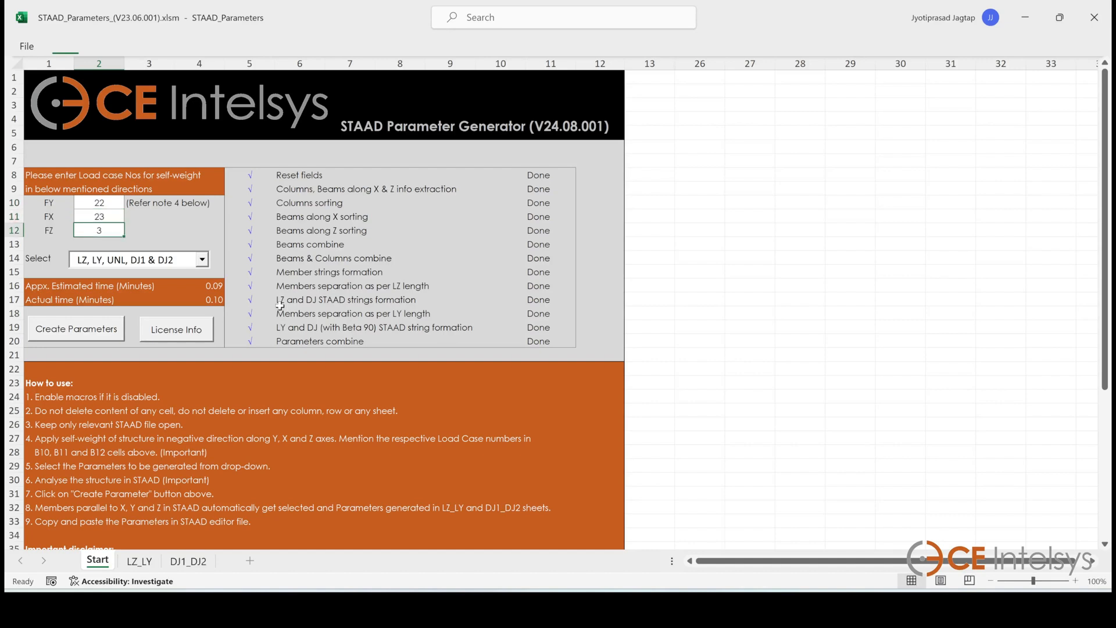
pyautogui.write('4')
pyautogui.click(302, 385)
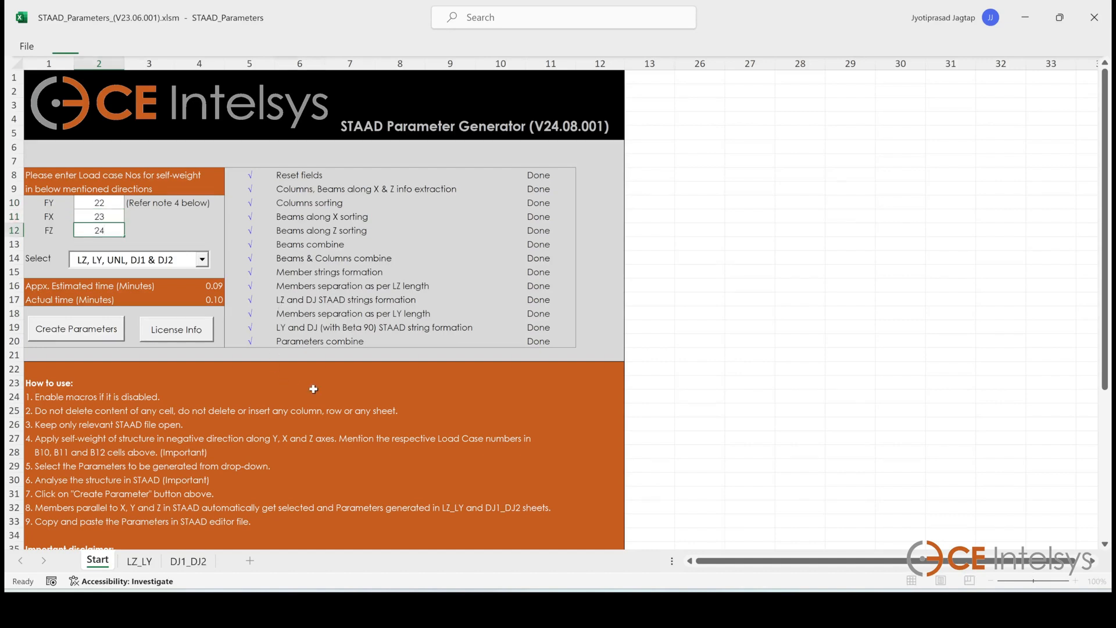
# Choose the parameter set LZ, LY, UNT, UNB, DJ1 & DJ2 from the selection list
pyautogui.click(206, 261)
pyautogui.click(198, 261)
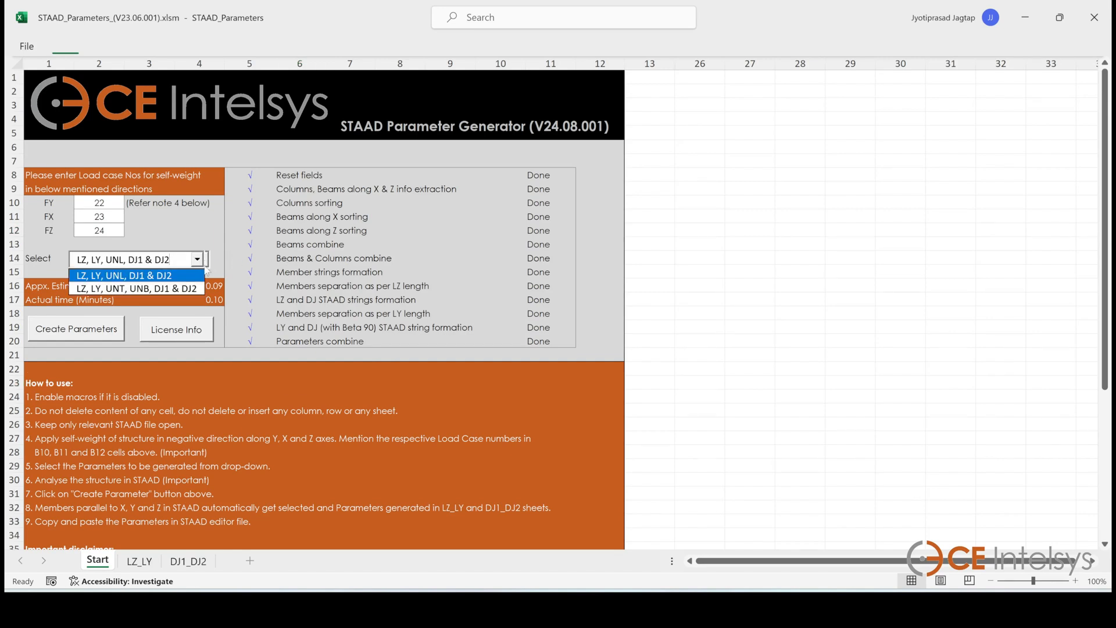
pyautogui.click(176, 289)
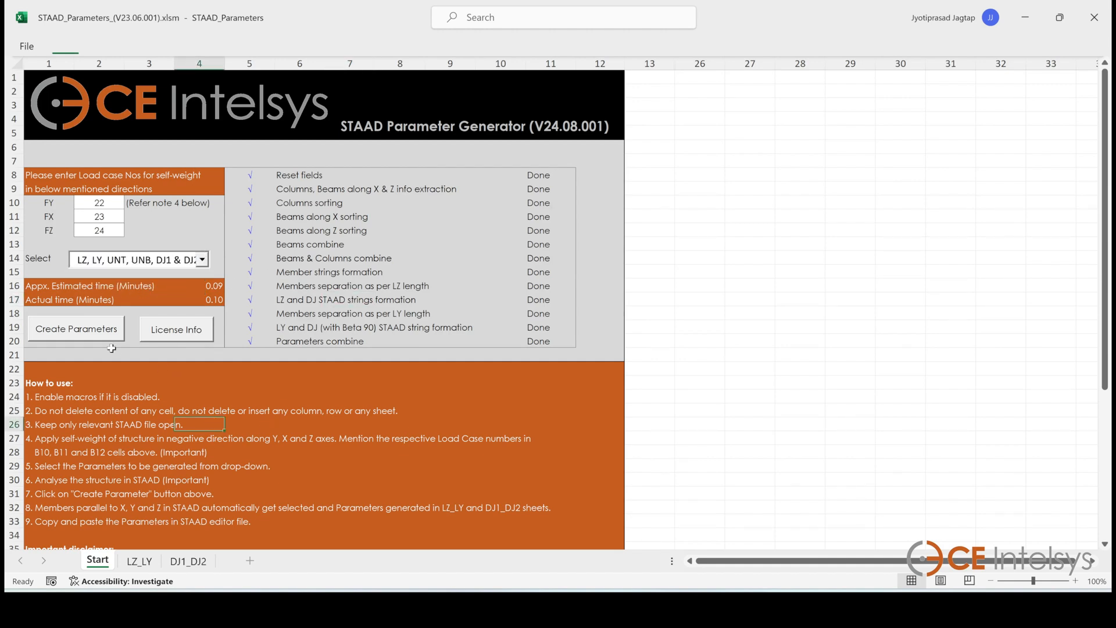
# Run Create Parameters, proceed past the analysis reminder and acknowledge the completion messages
pyautogui.click(81, 336)
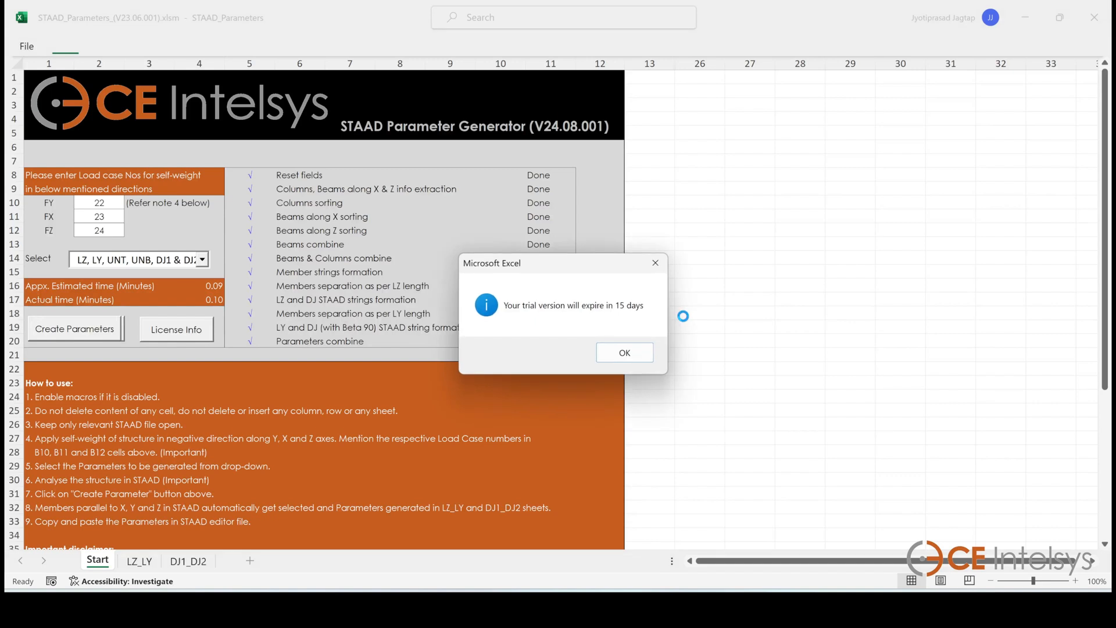
pyautogui.moveTo(587, 264); pyautogui.dragTo(693, 224)
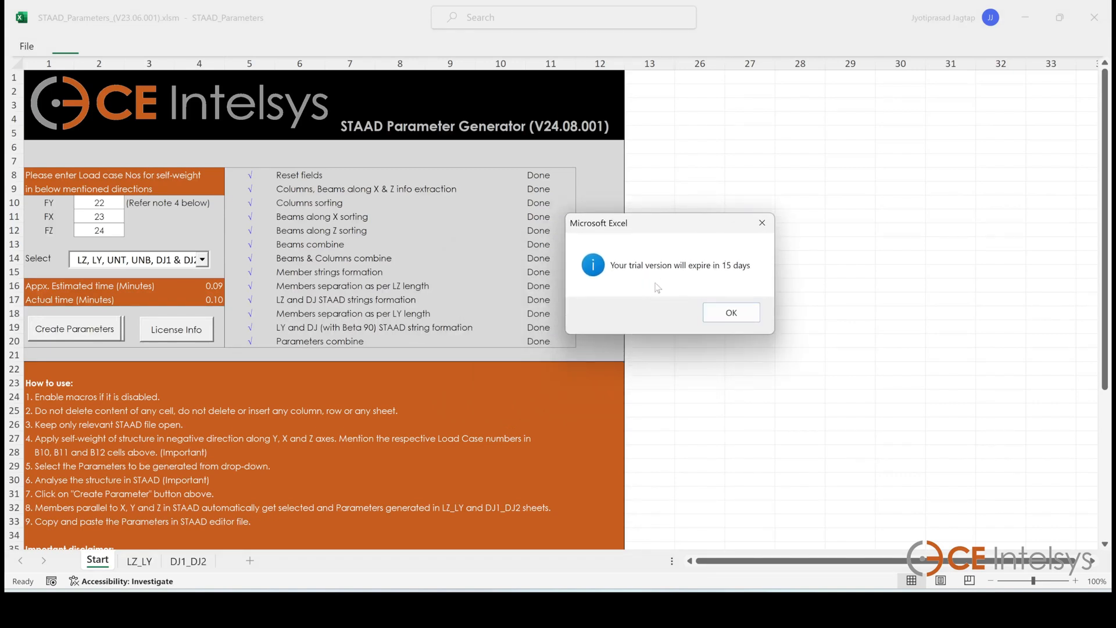
pyautogui.click(730, 314)
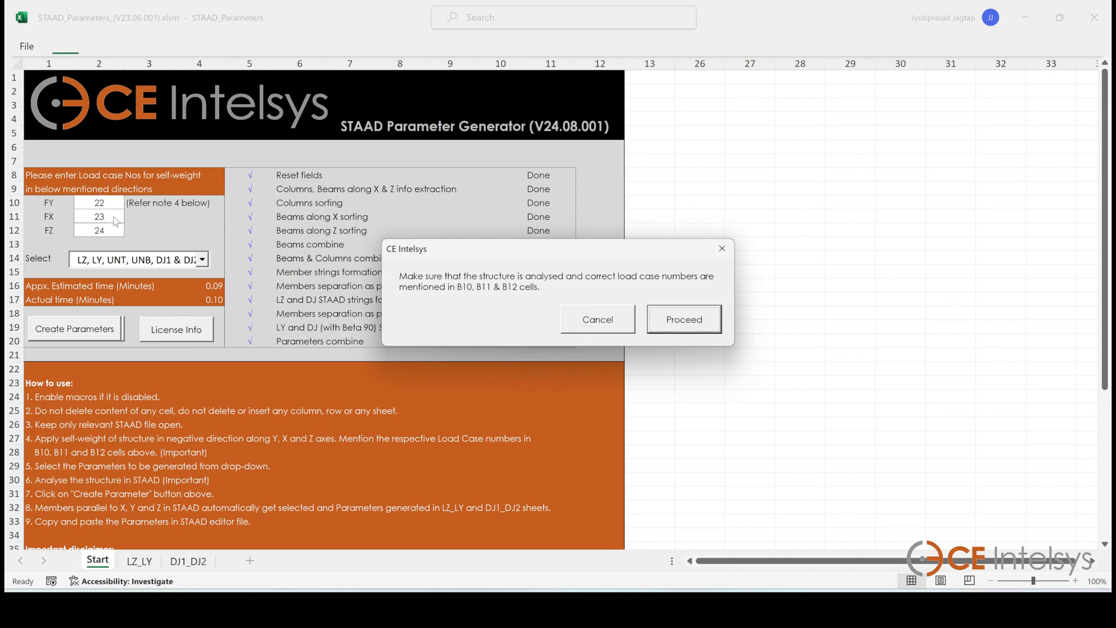
pyautogui.click(696, 328)
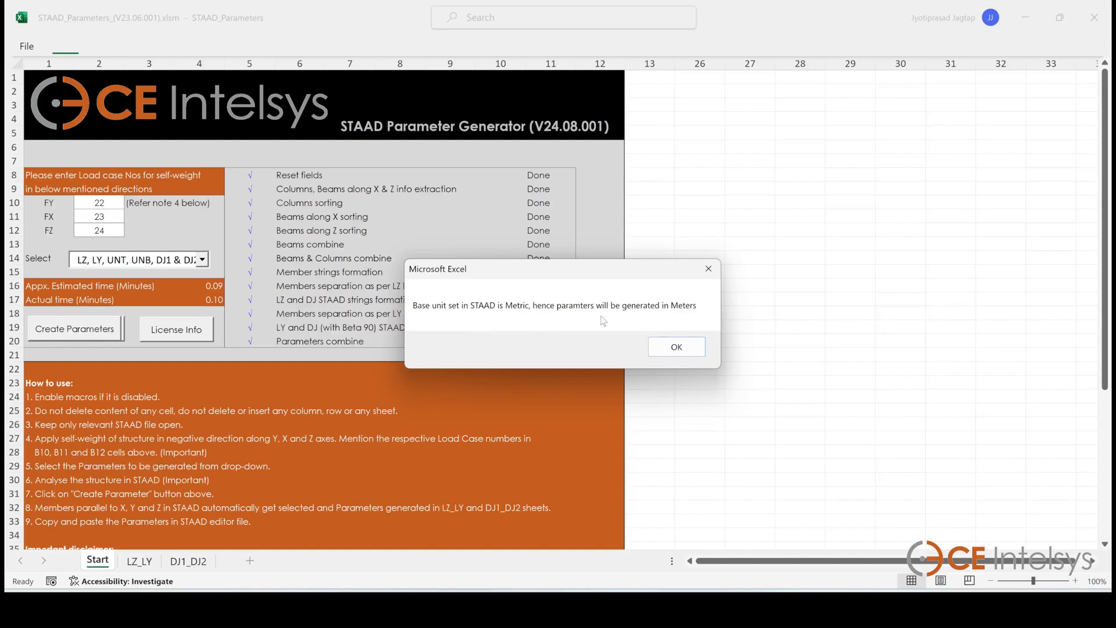
pyautogui.click(676, 348)
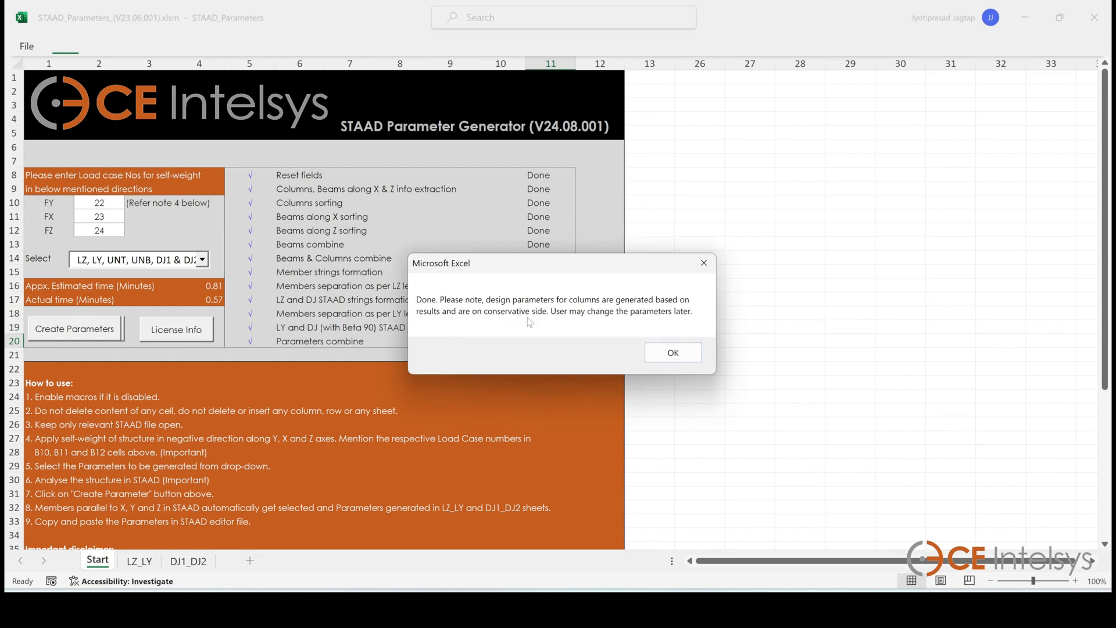
pyautogui.click(673, 353)
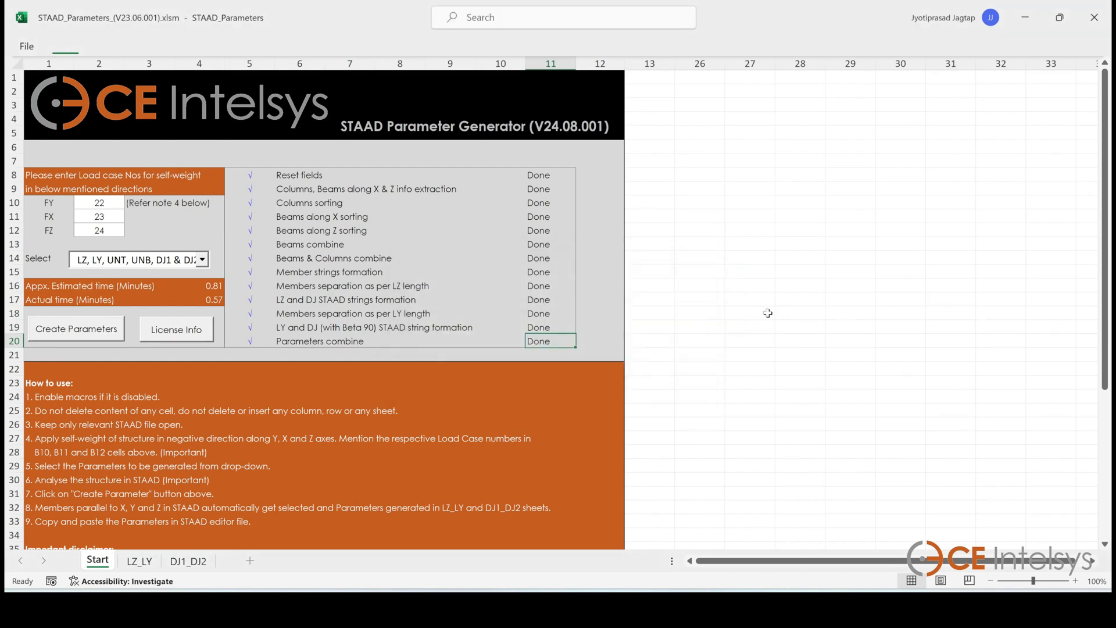
# Review the generated parameters on the LZ_LY and DJ1_DJ2 sheets, then return to the Start sheet
pyautogui.click(139, 561)
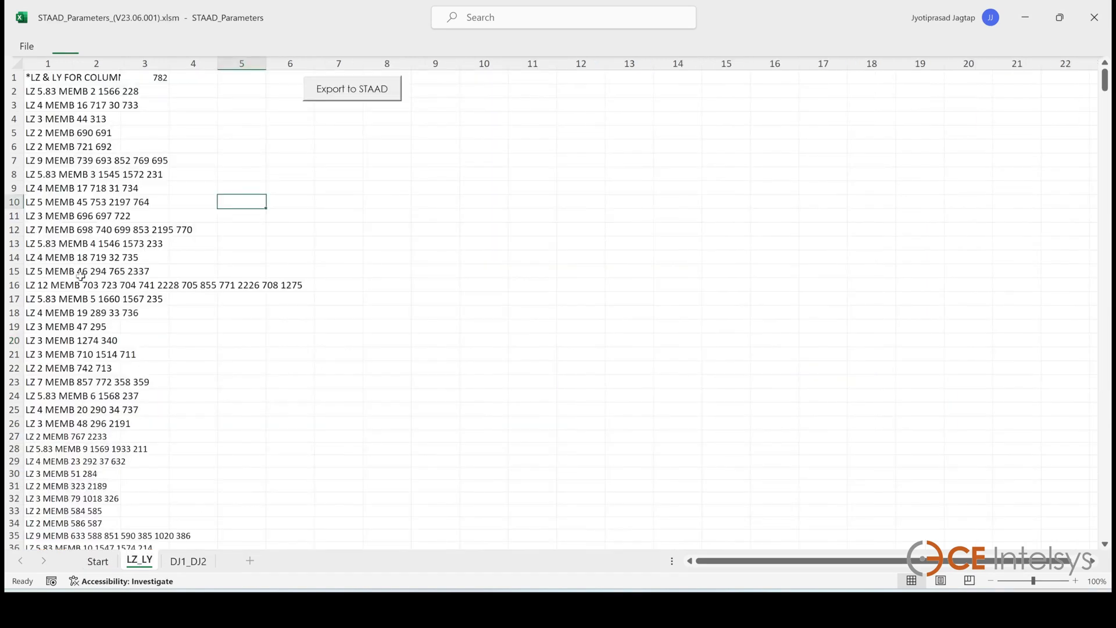
pyautogui.click(189, 562)
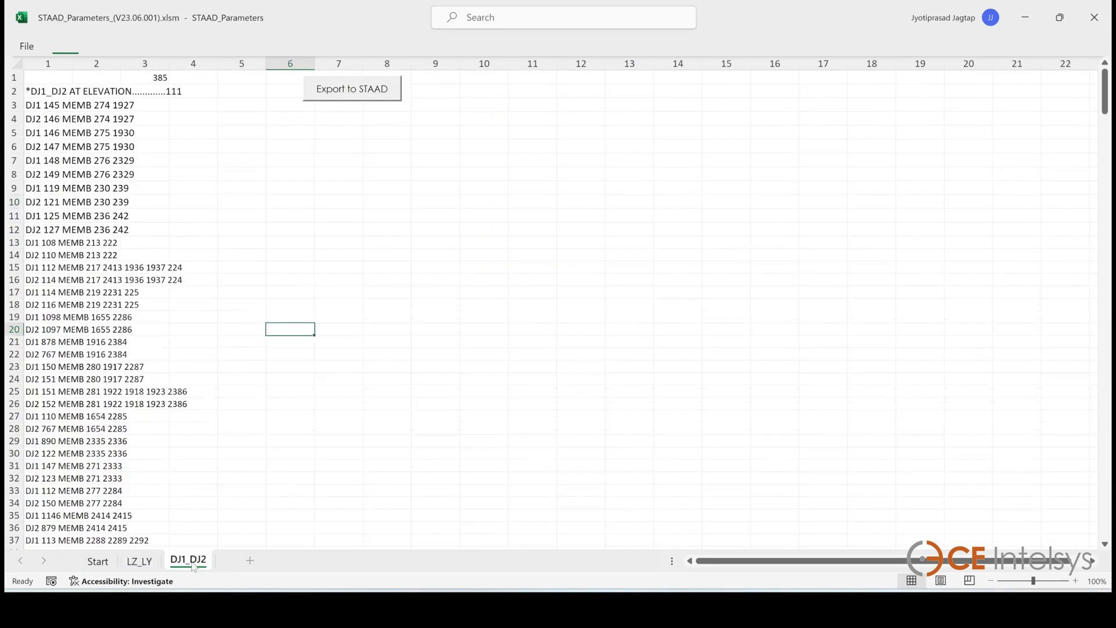
pyautogui.click(97, 561)
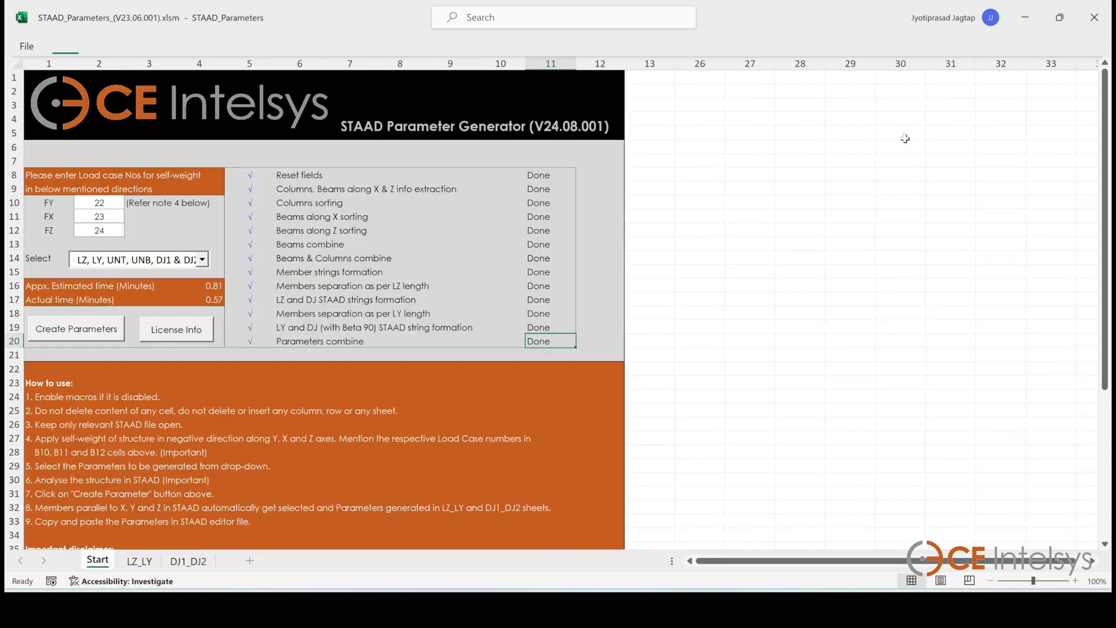
# Restore and resize the STAAD window and model view, and close the Load & Definition dialog
pyautogui.click(1059, 17)
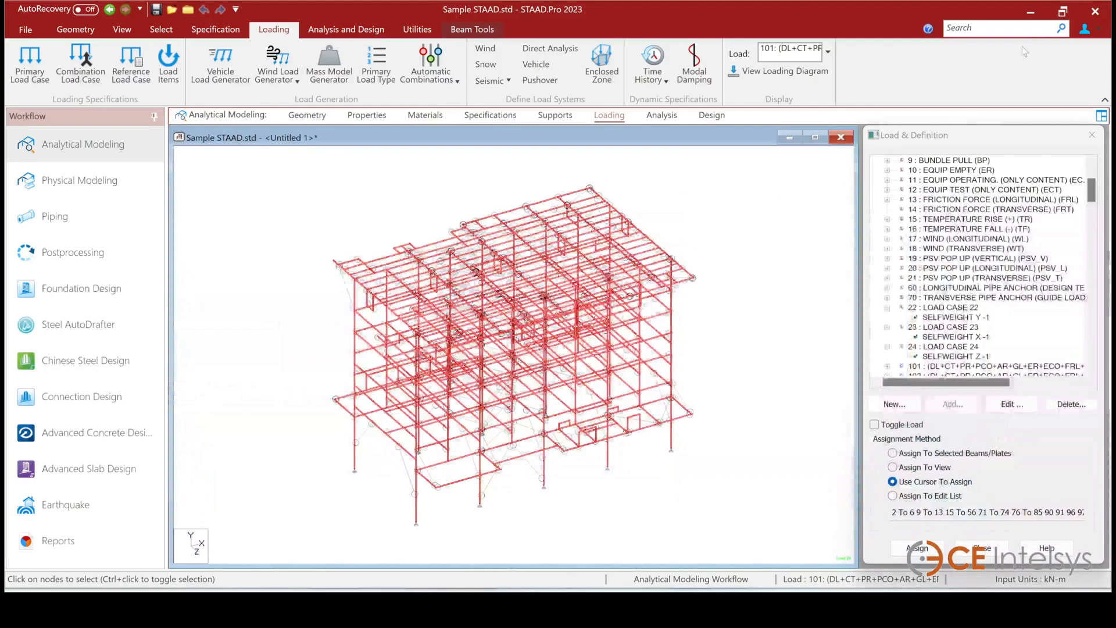
pyautogui.click(1060, 12)
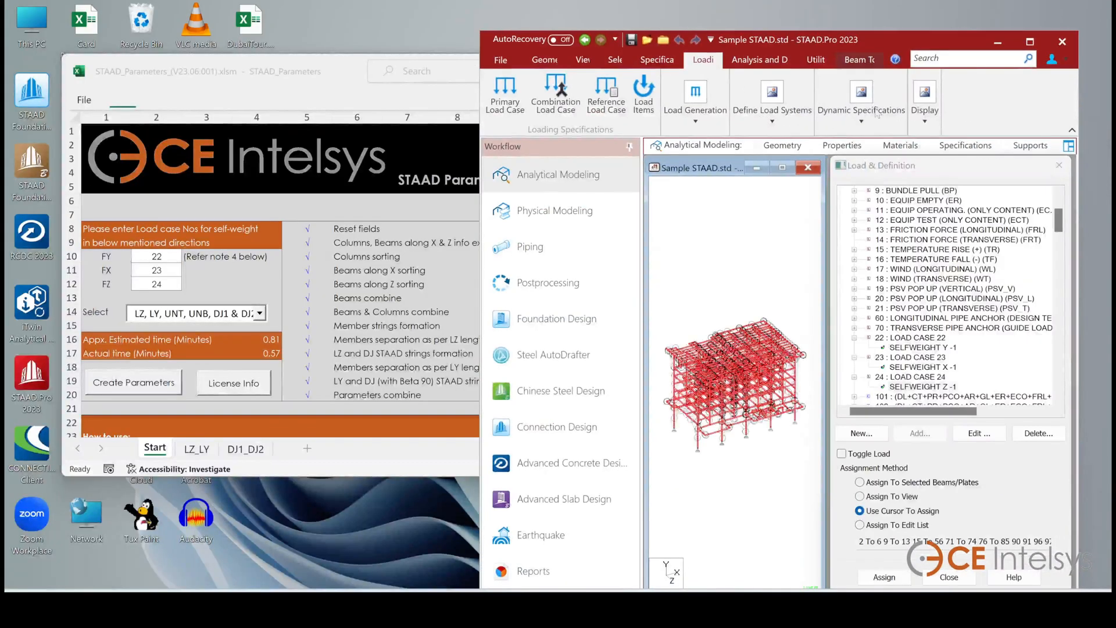
pyautogui.moveTo(819, 39); pyautogui.dragTo(347, 26)
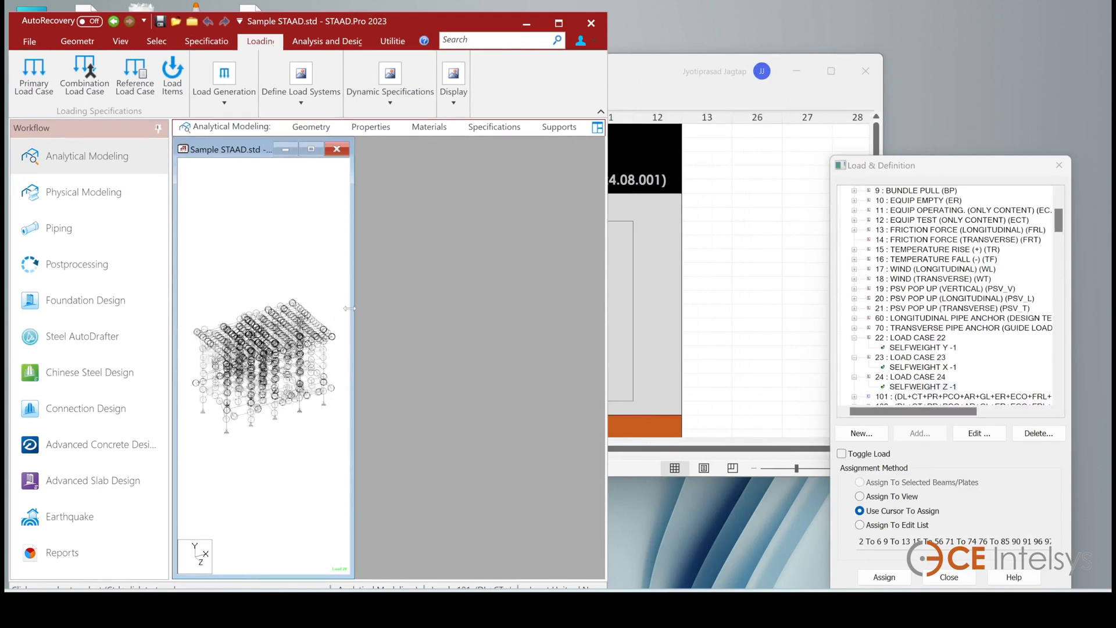
pyautogui.moveTo(351, 315); pyautogui.dragTo(602, 320)
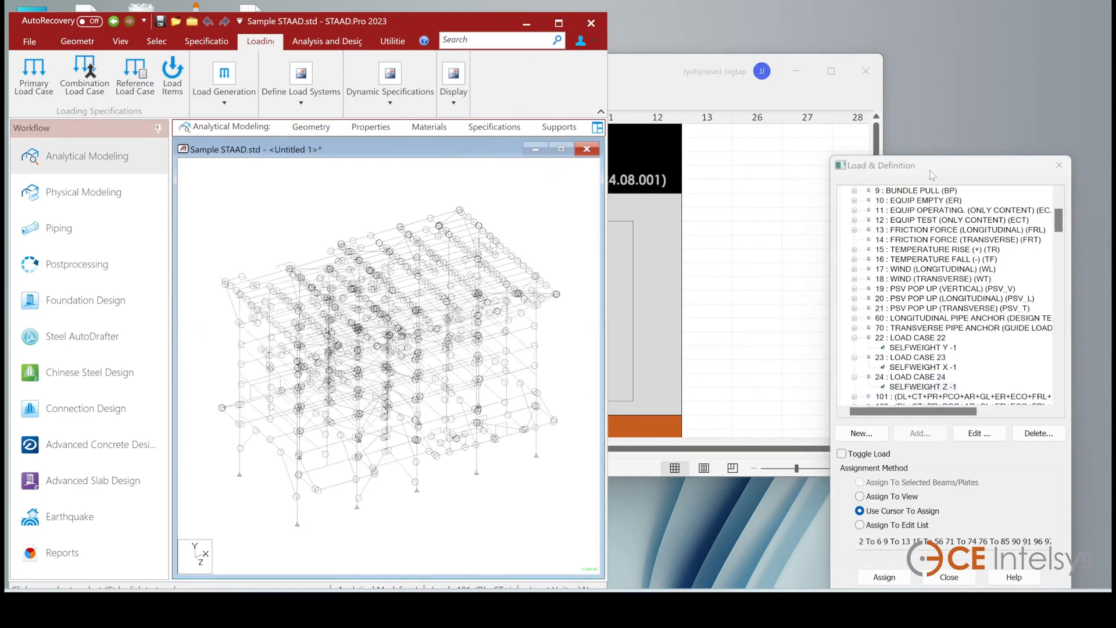
pyautogui.moveTo(933, 176); pyautogui.dragTo(874, 156)
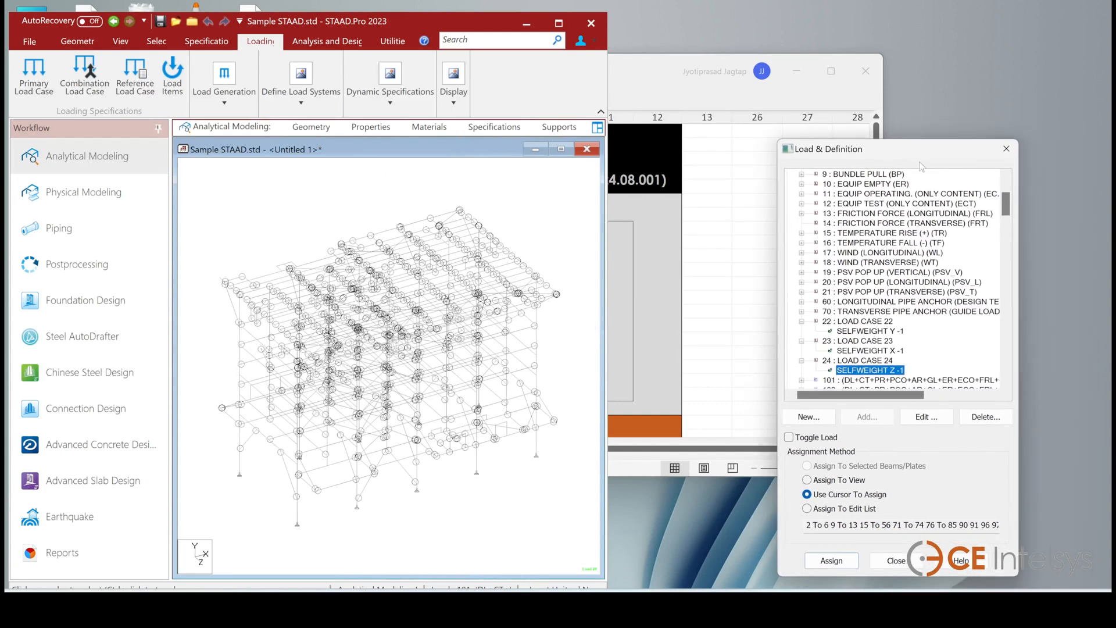
pyautogui.click(999, 146)
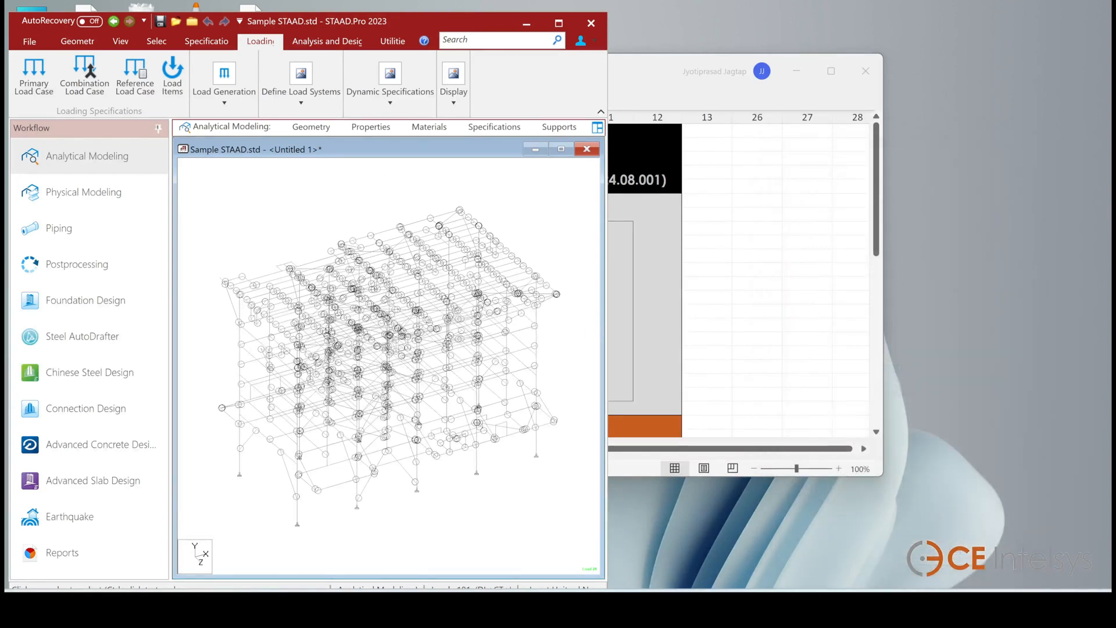
# Restore, move and resize the parameter workbook window to sit beside the STAAD window
pyautogui.click(814, 285)
pyautogui.moveTo(637, 72); pyautogui.dragTo(823, 82)
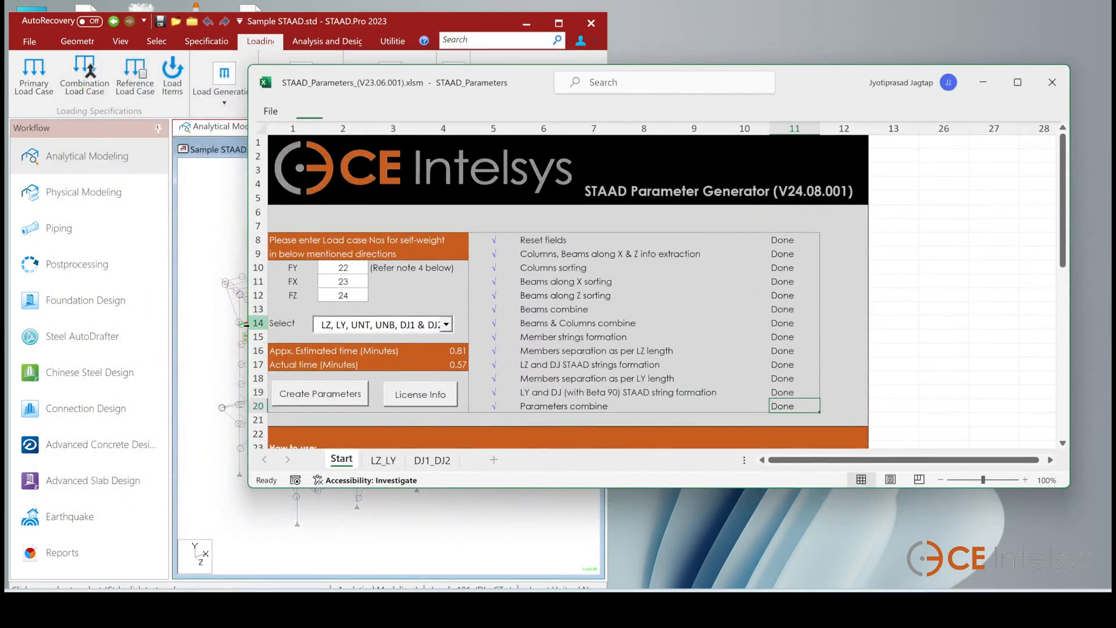
pyautogui.moveTo(248, 257); pyautogui.dragTo(589, 319)
pyautogui.moveTo(816, 78); pyautogui.dragTo(838, 24)
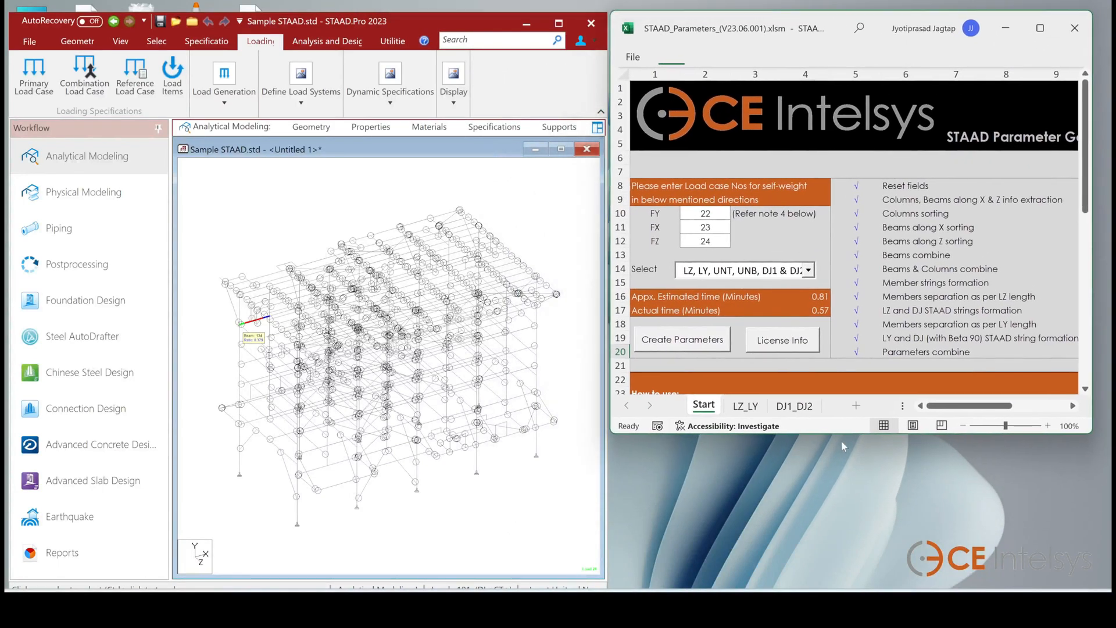
pyautogui.moveTo(838, 433); pyautogui.dragTo(844, 584)
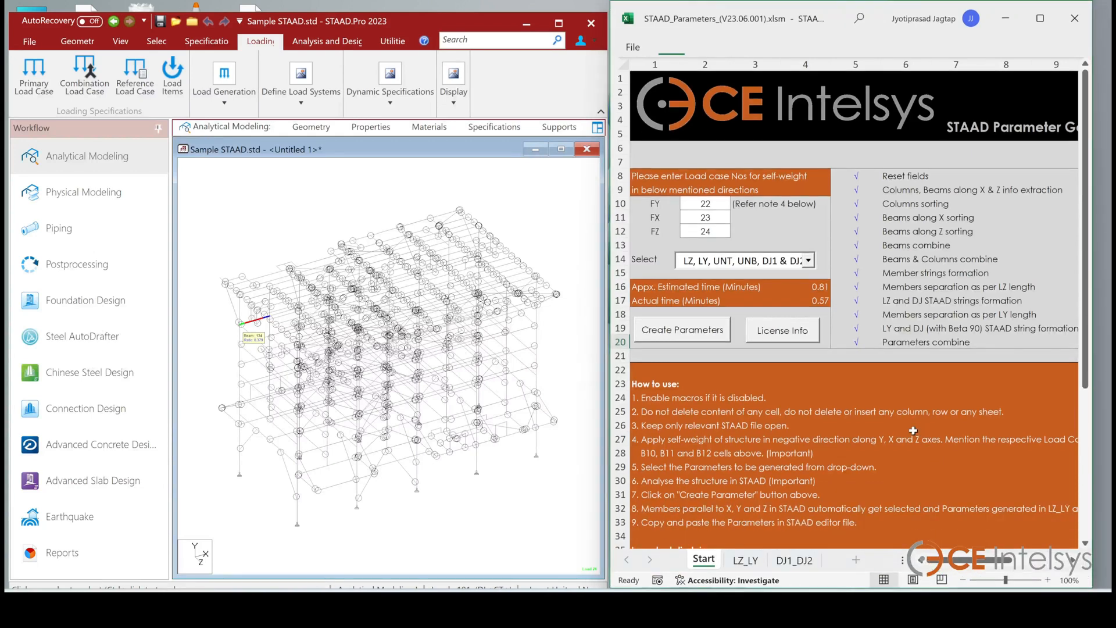
# Open the LZ_LY sheet and select several parameter rows to highlight their members in the STAAD model
pyautogui.click(753, 561)
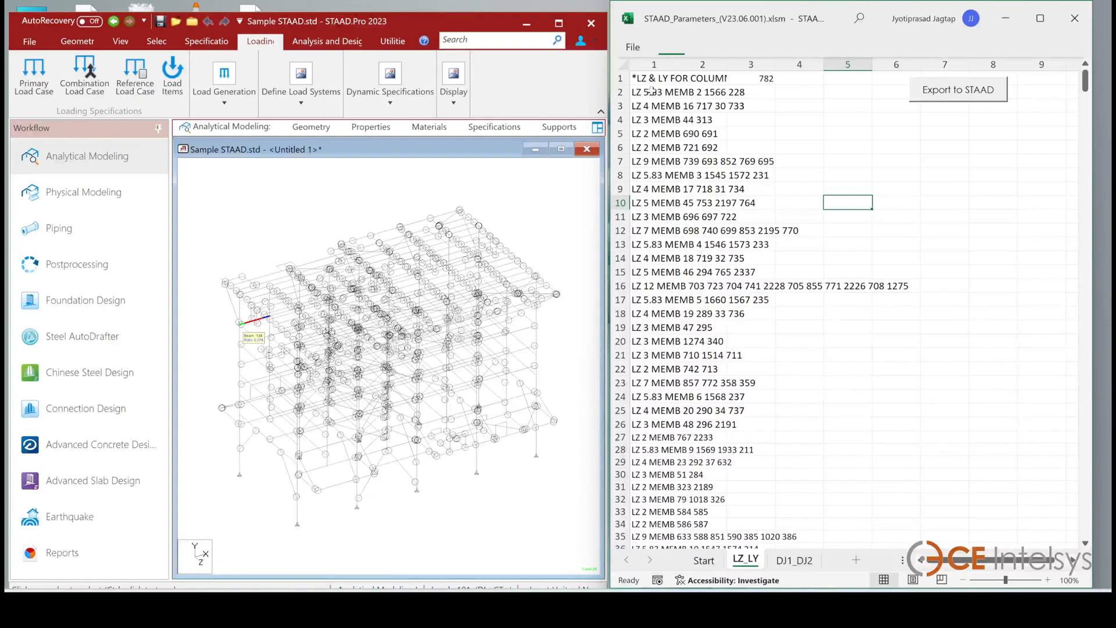
pyautogui.click(644, 90)
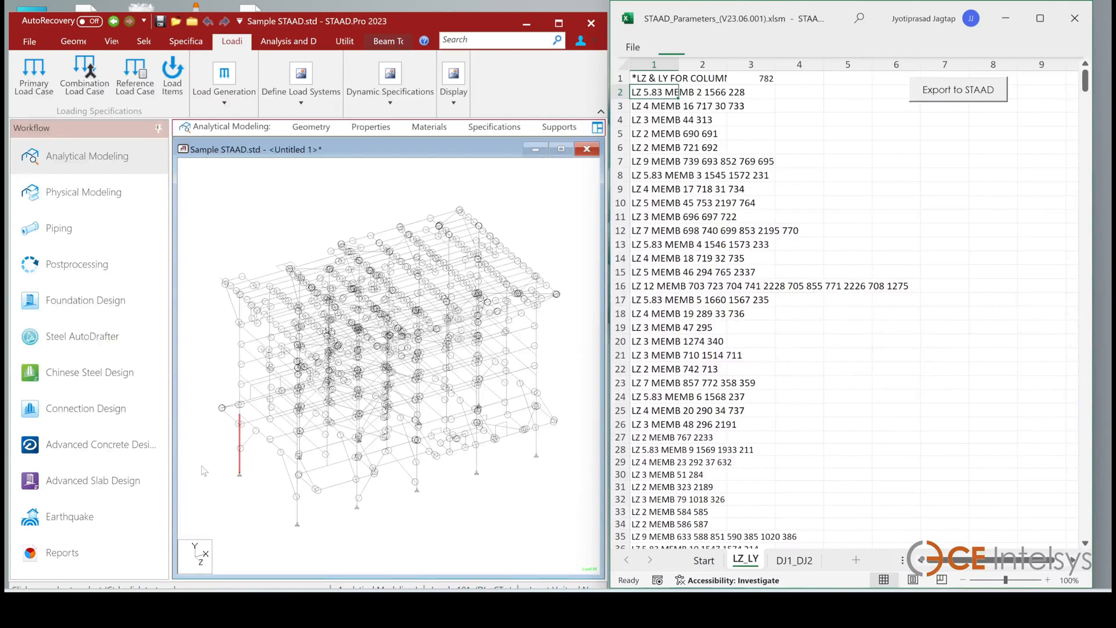
pyautogui.click(656, 106)
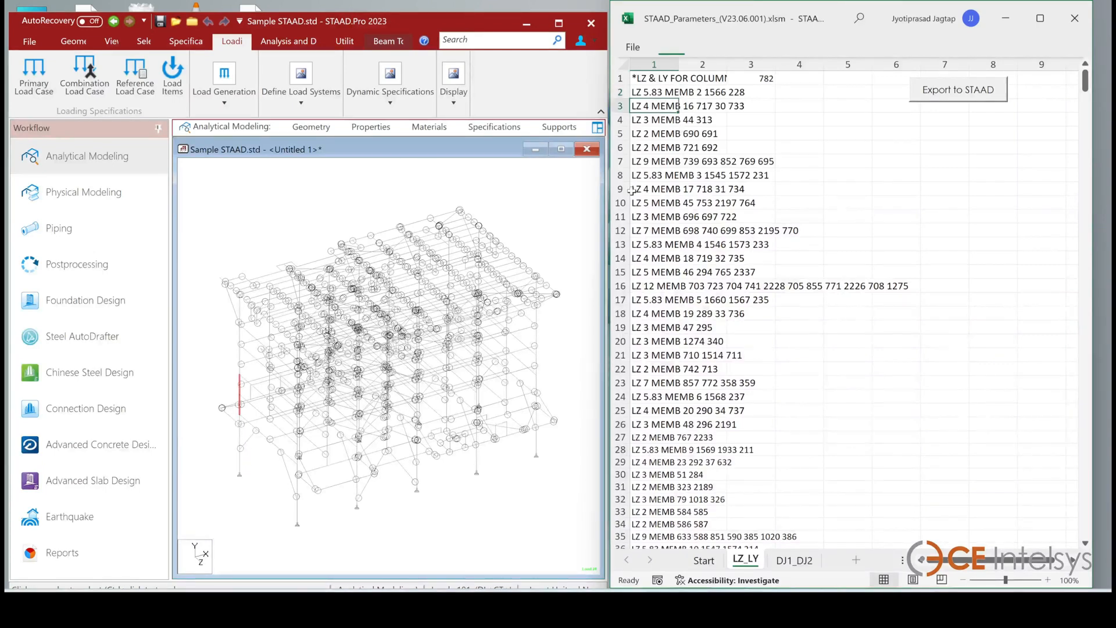
pyautogui.click(643, 215)
pyautogui.click(638, 257)
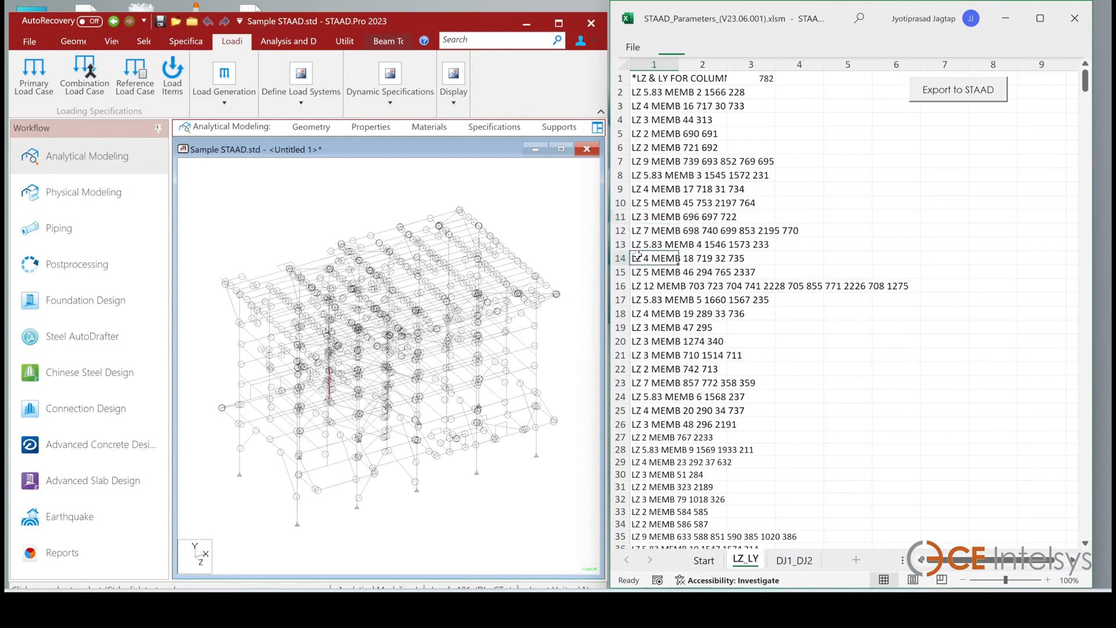
pyautogui.click(637, 314)
pyautogui.click(639, 368)
pyautogui.click(686, 411)
pyautogui.click(648, 462)
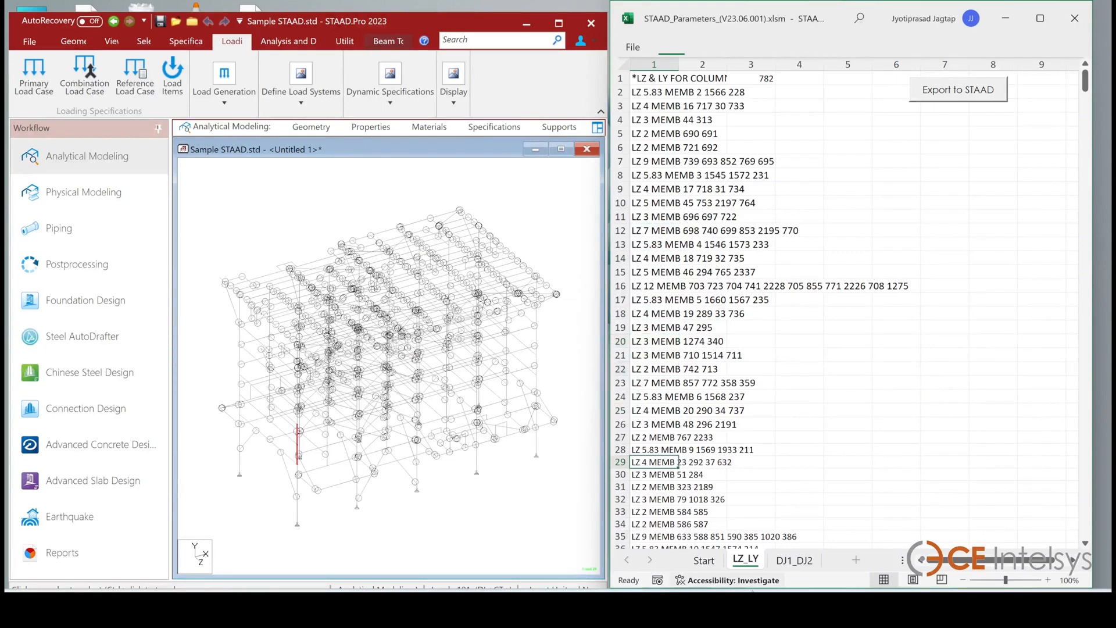
# Open the DJ1_DJ2 sheet and select several DJ1 and DJ2 rows to highlight their members in the STAAD model
pyautogui.click(794, 560)
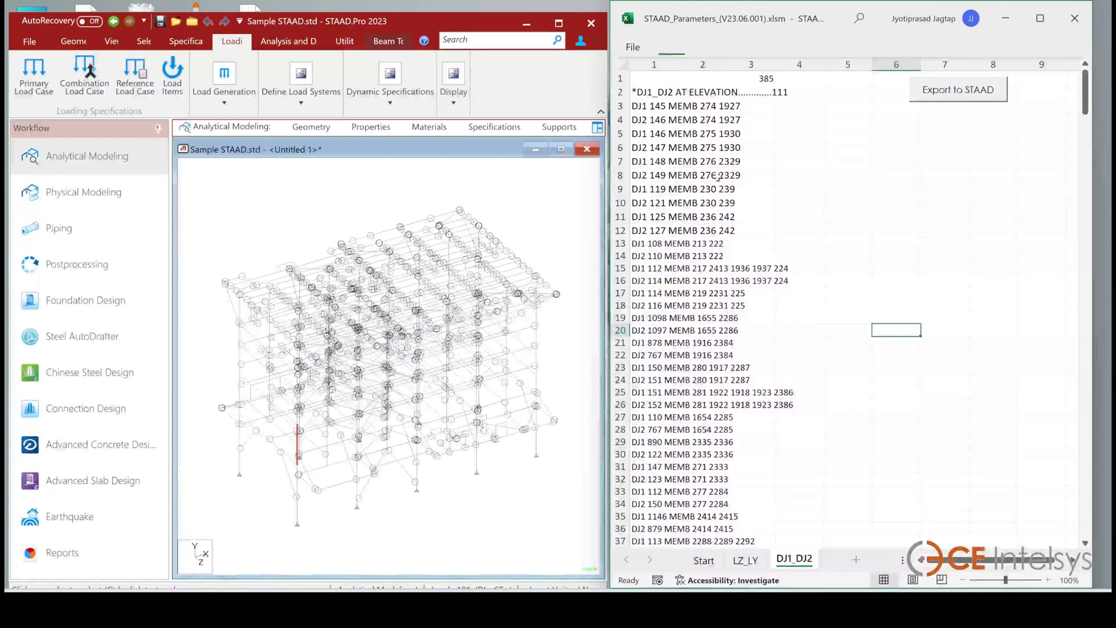
pyautogui.click(641, 105)
pyautogui.click(641, 133)
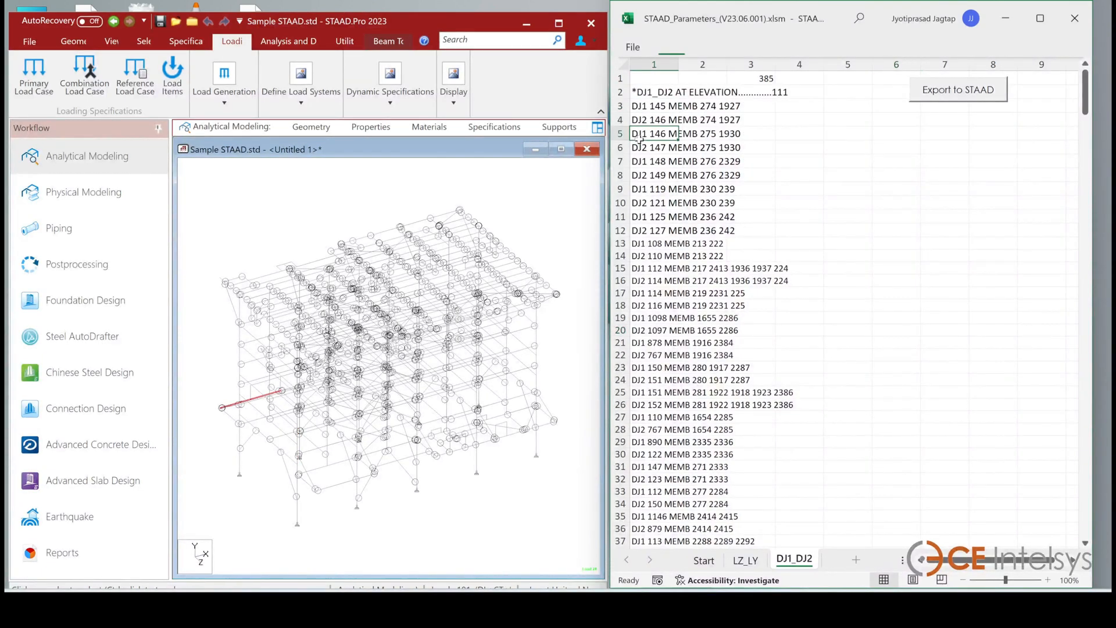
pyautogui.click(642, 175)
pyautogui.click(647, 230)
pyautogui.click(645, 281)
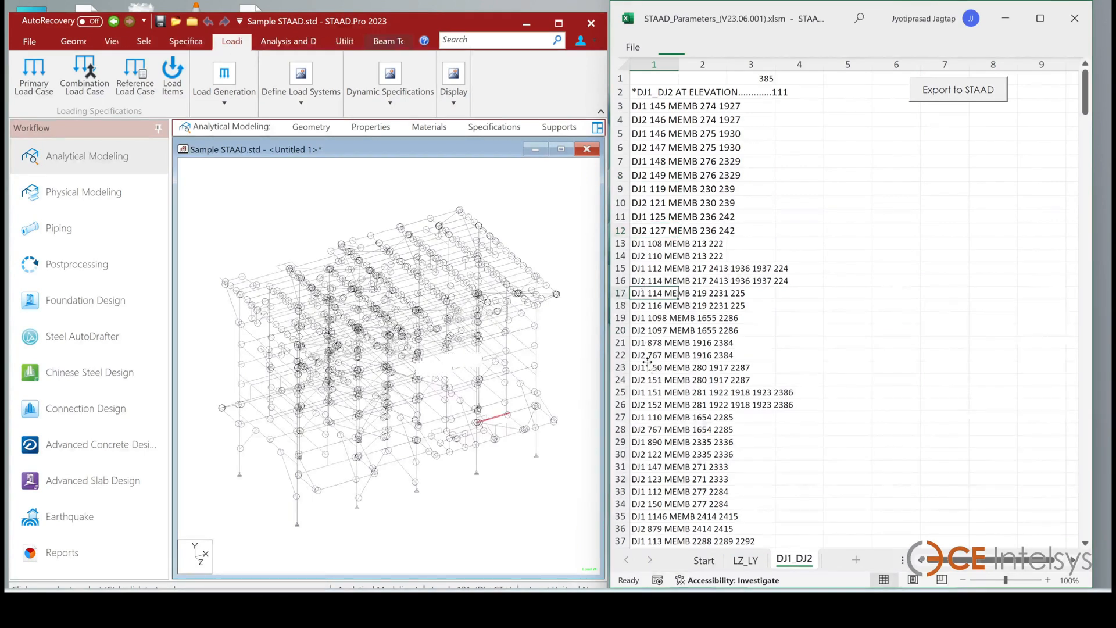
# Return to the LZ_LY sheet, open the Steel Design page in STAAD and inspect the PARAMETER 1 and PARAMETER 2 blocks
pyautogui.click(745, 560)
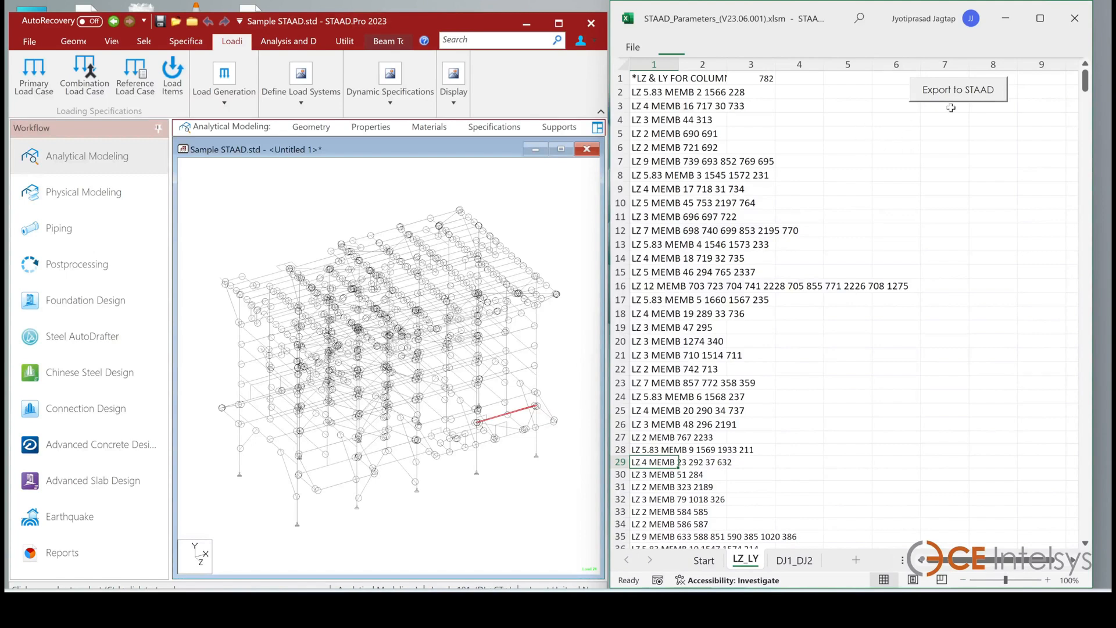
pyautogui.click(583, 129)
pyautogui.click(583, 129)
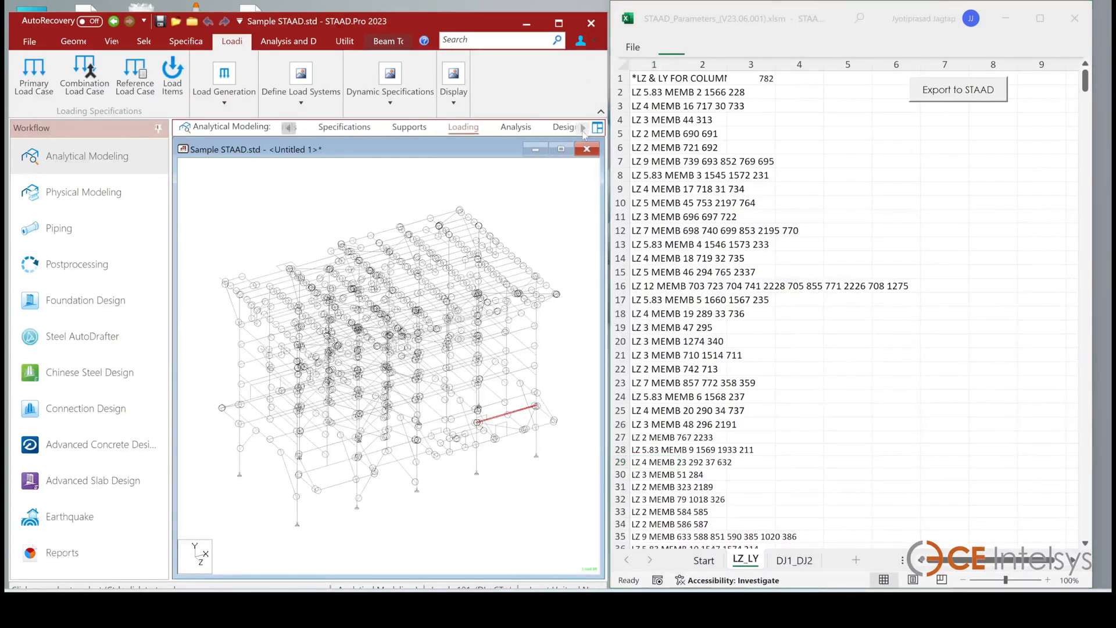
pyautogui.click(563, 128)
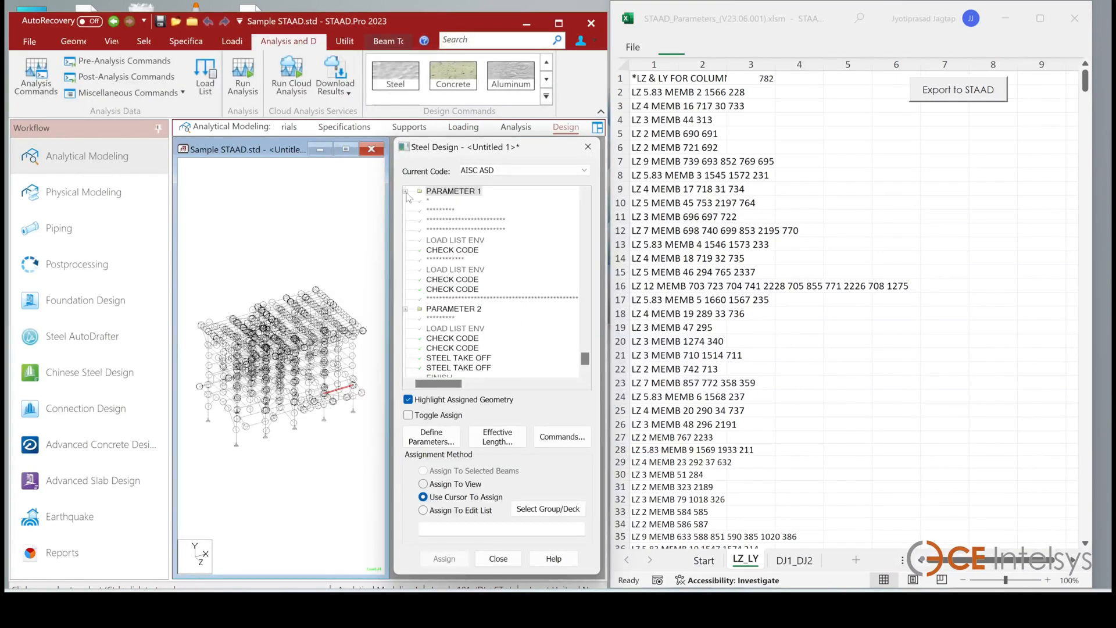
pyautogui.click(407, 192)
pyautogui.scroll(-1, 498, 258)
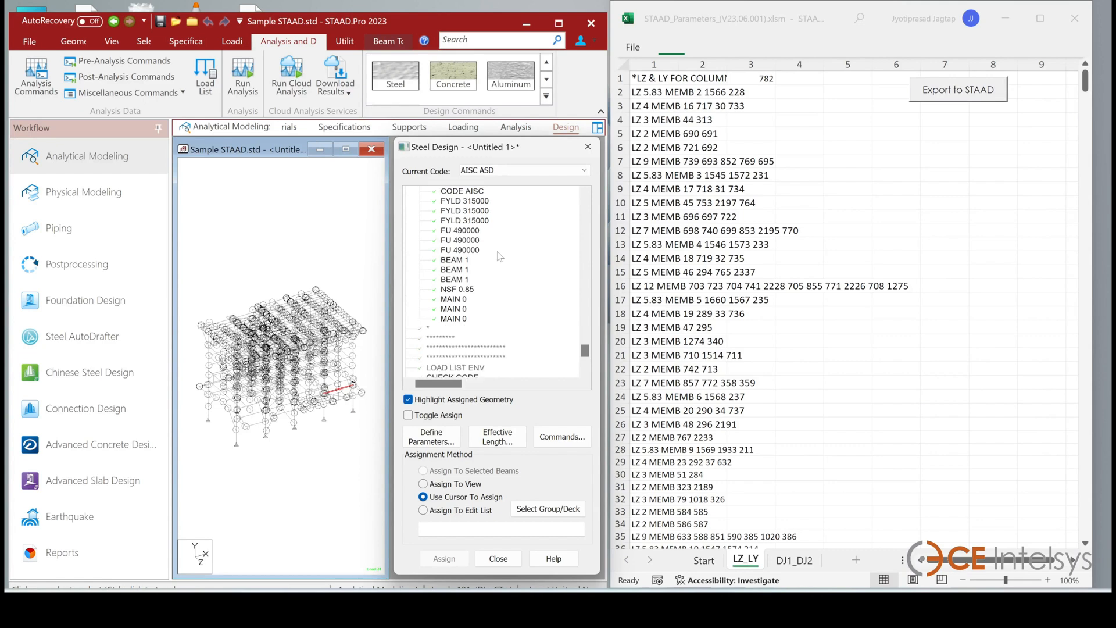
pyautogui.scroll(-2, 500, 262)
pyautogui.scroll(3, 502, 279)
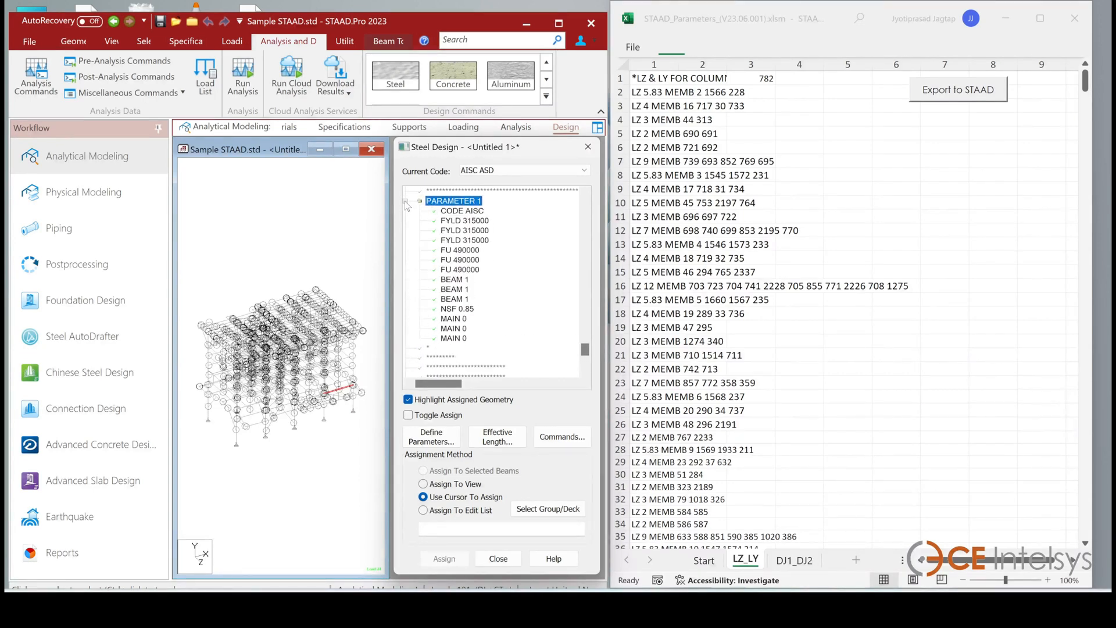
pyautogui.click(405, 201)
pyautogui.click(405, 318)
pyautogui.scroll(-3, 506, 317)
pyautogui.scroll(6, 482, 333)
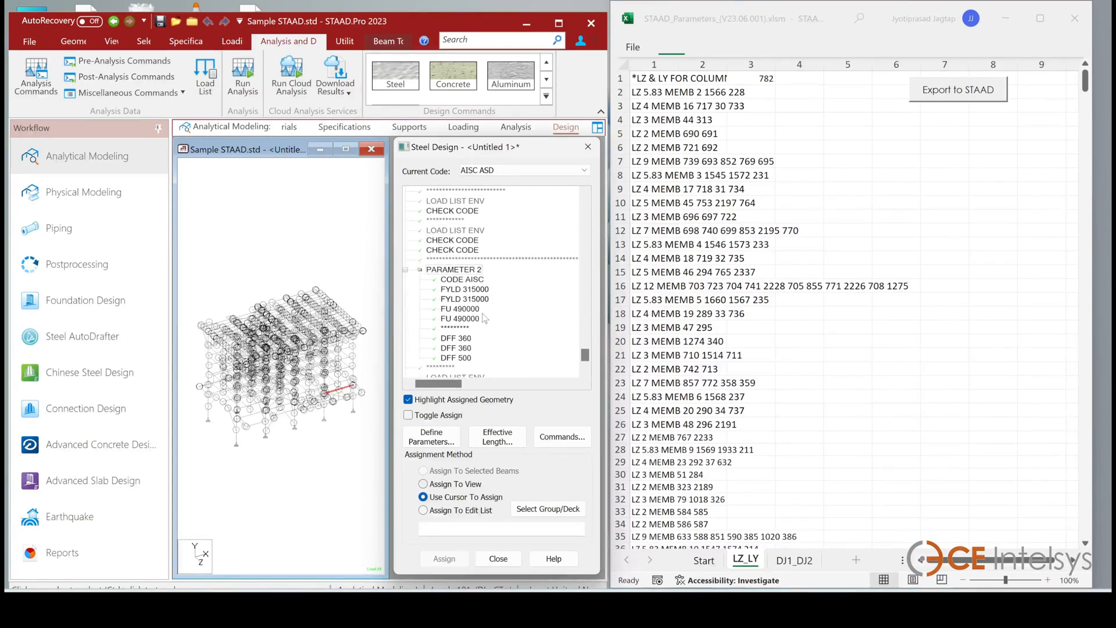
pyautogui.click(405, 270)
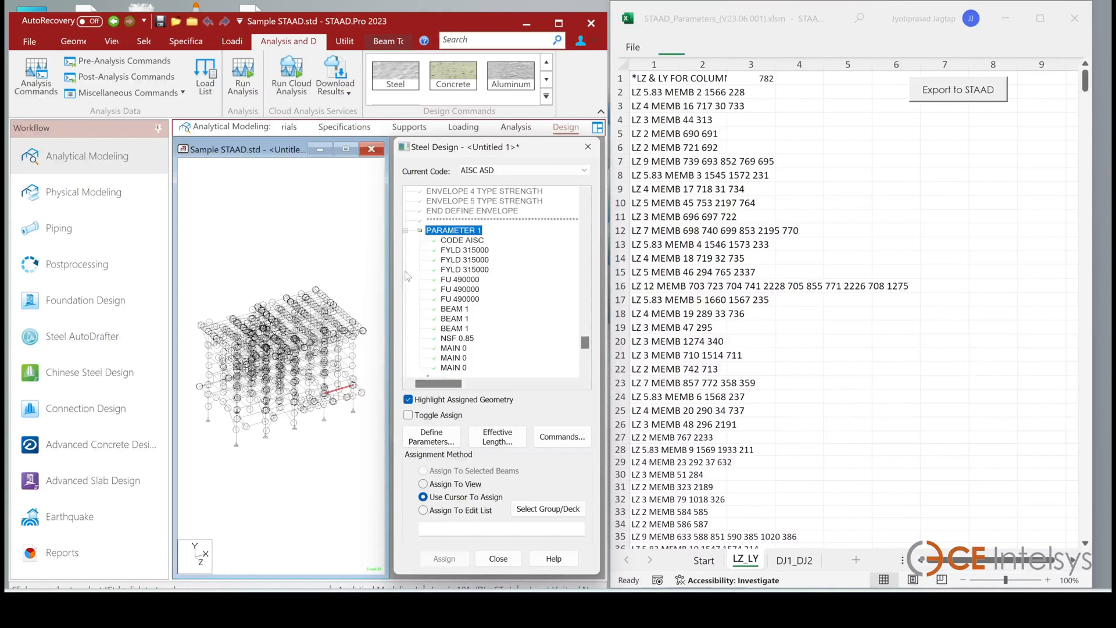
# Export the LZ_LY parameters to STAAD as parameter block 1
pyautogui.click(858, 183)
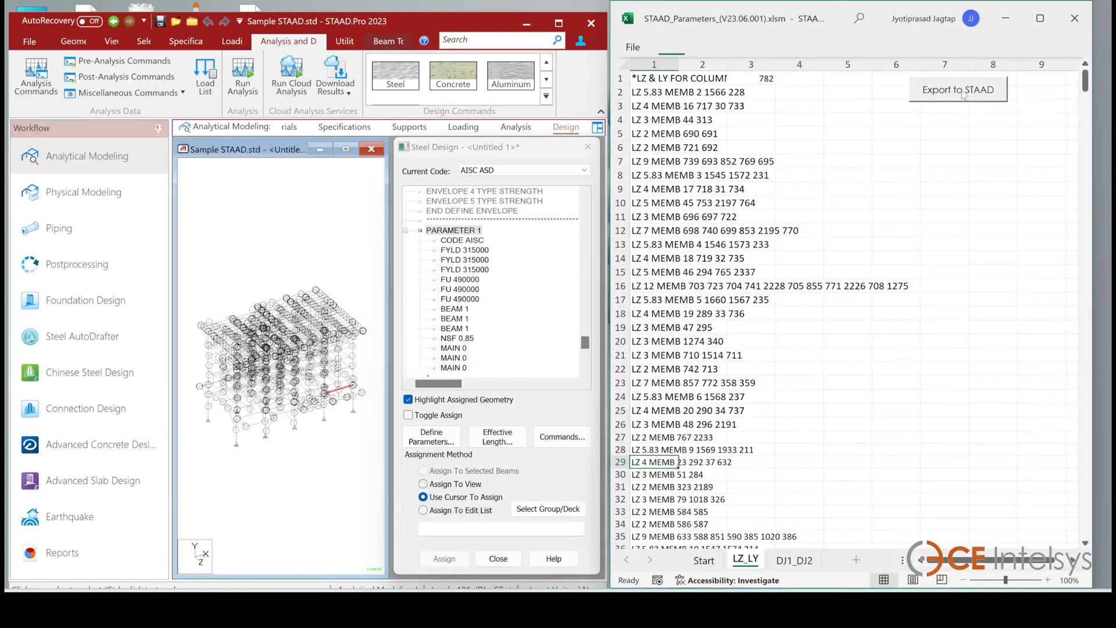
pyautogui.click(963, 93)
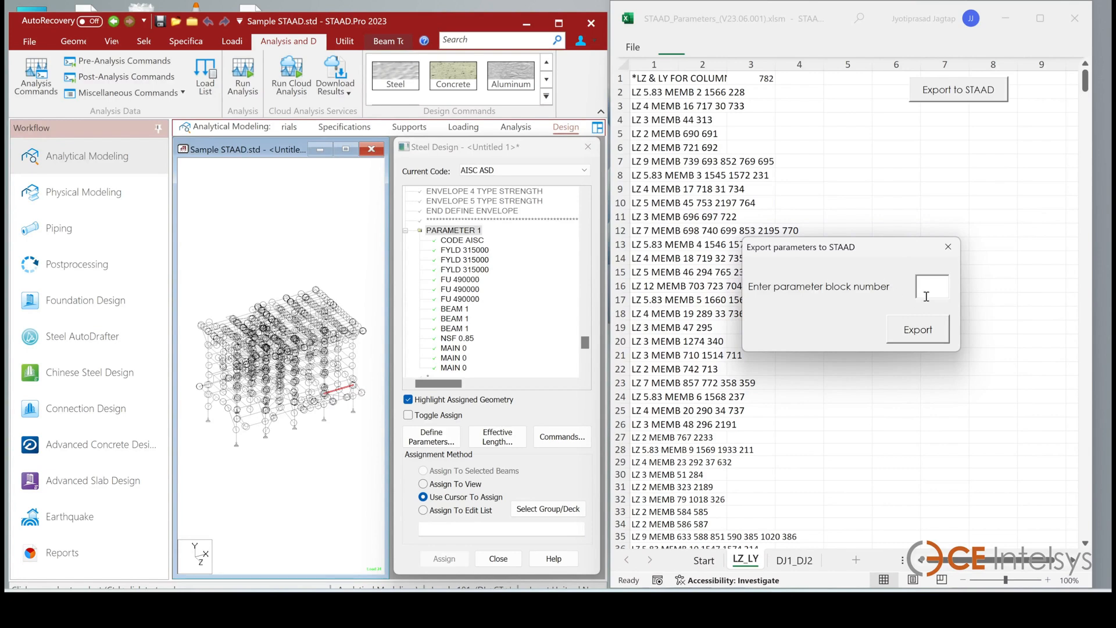
pyautogui.click(919, 334)
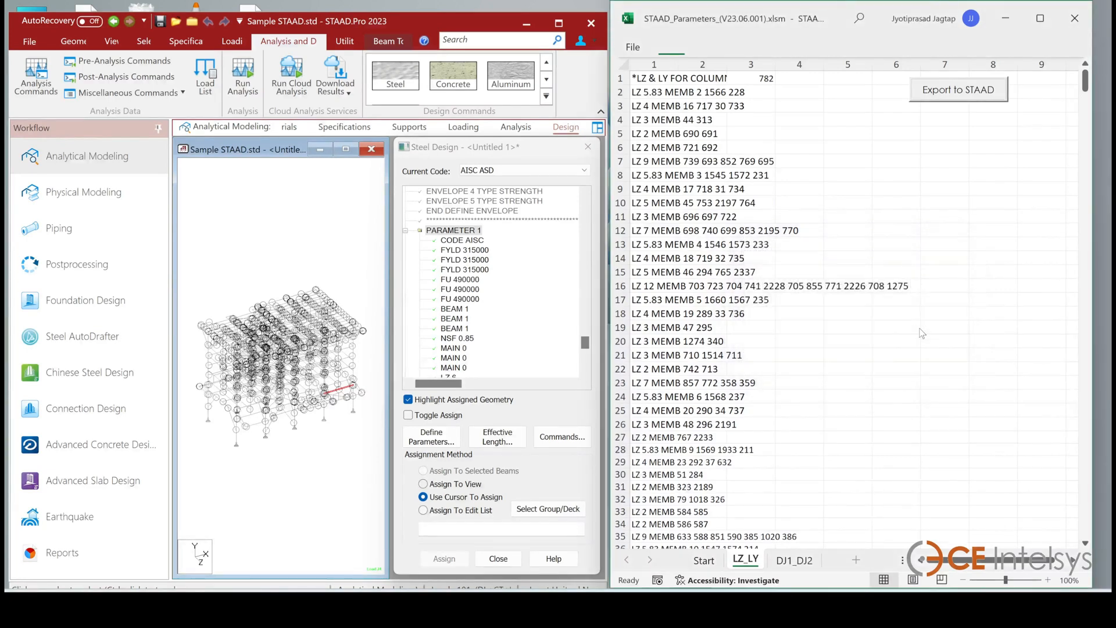
# Review the exported LZ entries under PARAMETER 1 in the Steel Design tree, highlighting their members, and dismiss the completion message
pyautogui.scroll(-2, 491, 282)
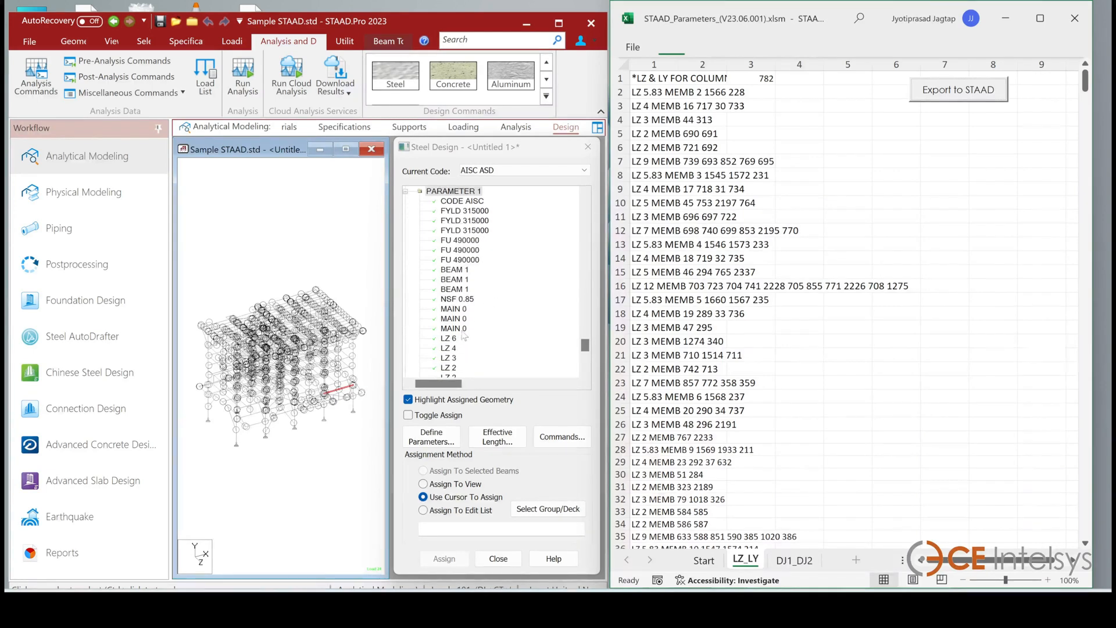
pyautogui.click(449, 347)
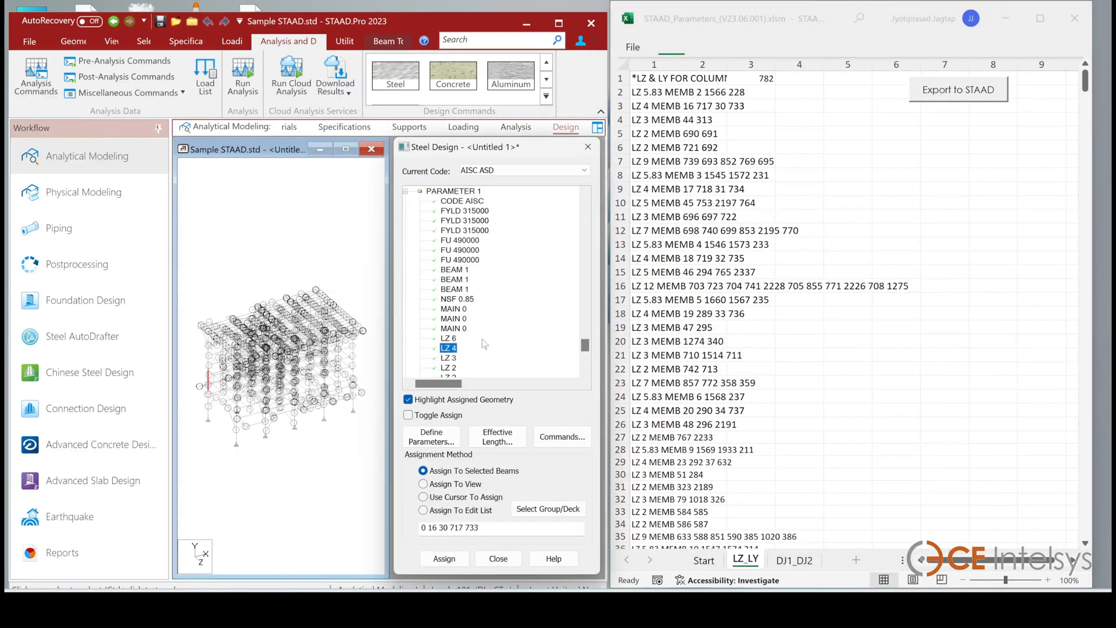
pyautogui.scroll(-1, 483, 343)
pyautogui.click(451, 329)
pyautogui.click(451, 339)
pyautogui.click(451, 349)
pyautogui.click(452, 358)
pyautogui.scroll(-3, 522, 286)
pyautogui.scroll(-4, 526, 290)
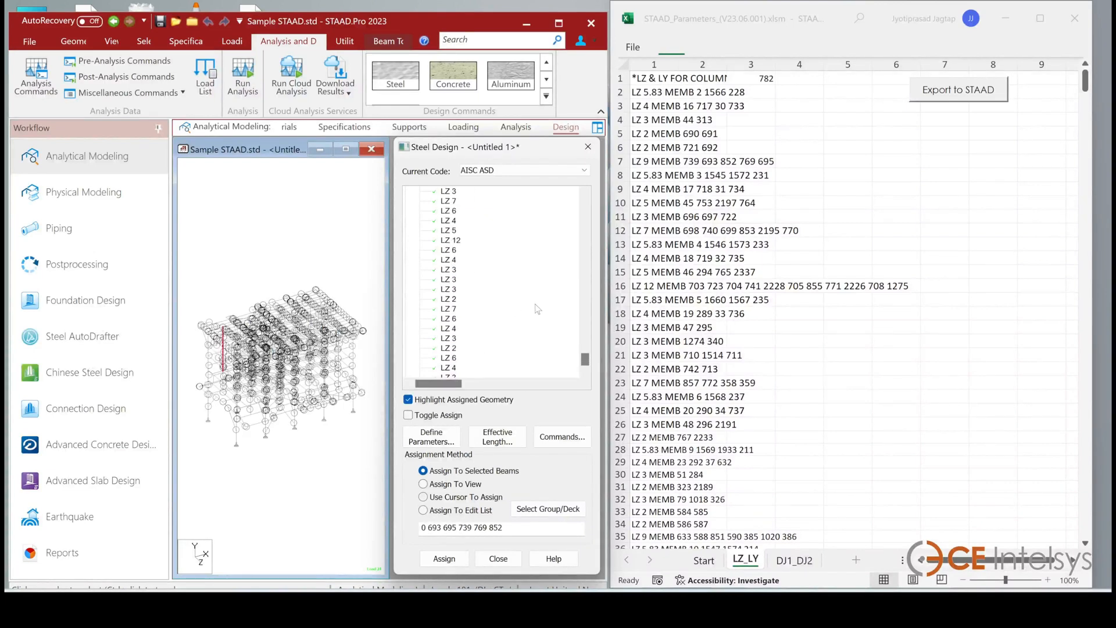
pyautogui.scroll(5, 433, 221)
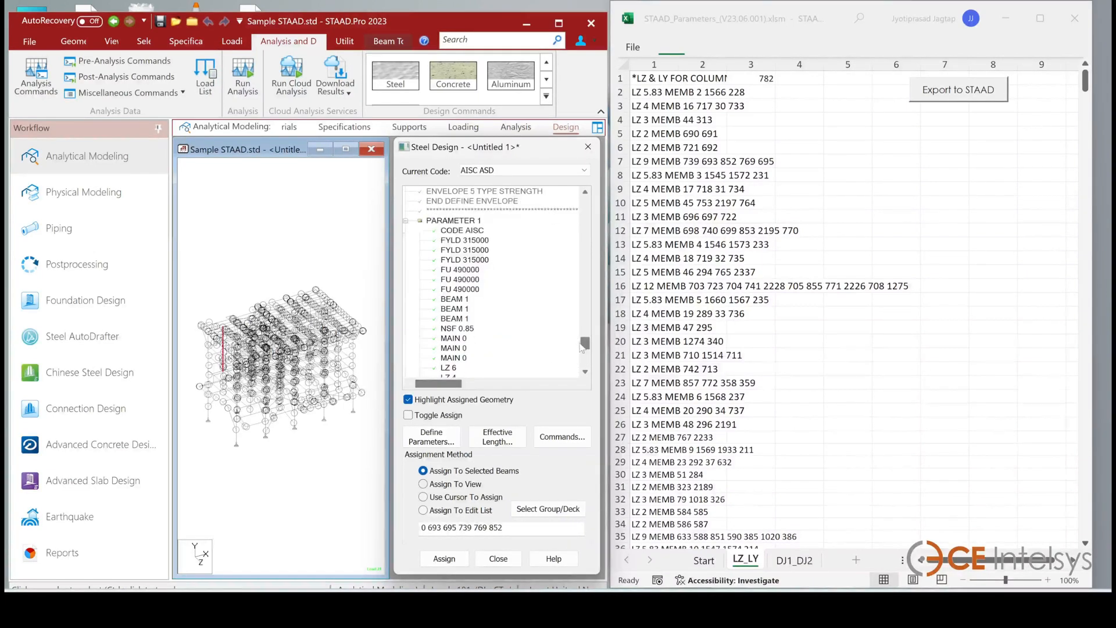
pyautogui.click(406, 220)
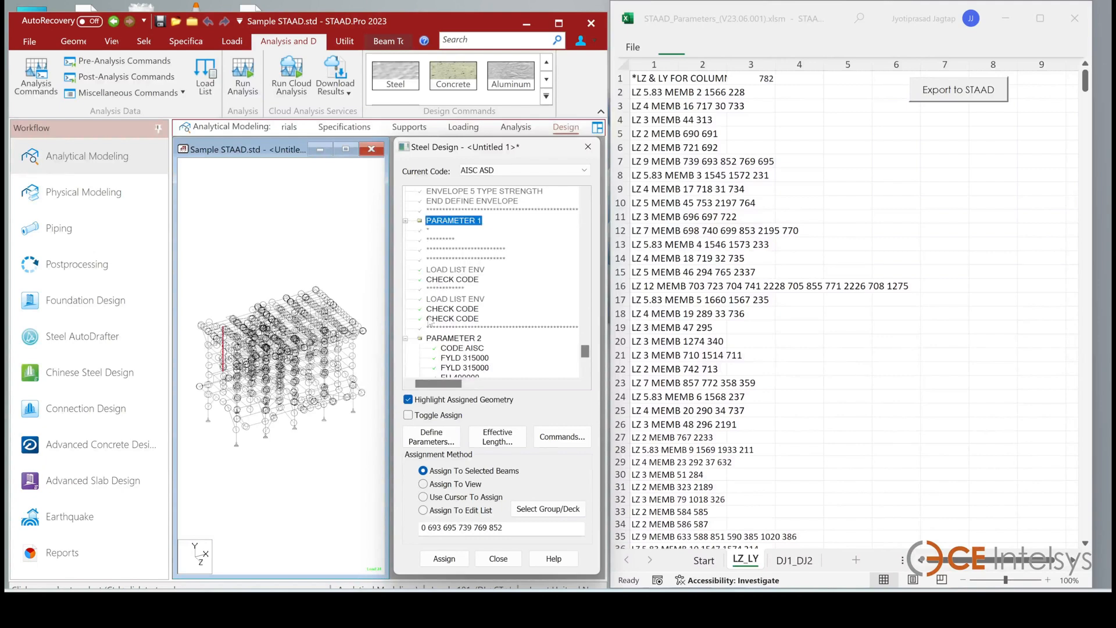
pyautogui.click(405, 338)
pyautogui.scroll(-2, 504, 330)
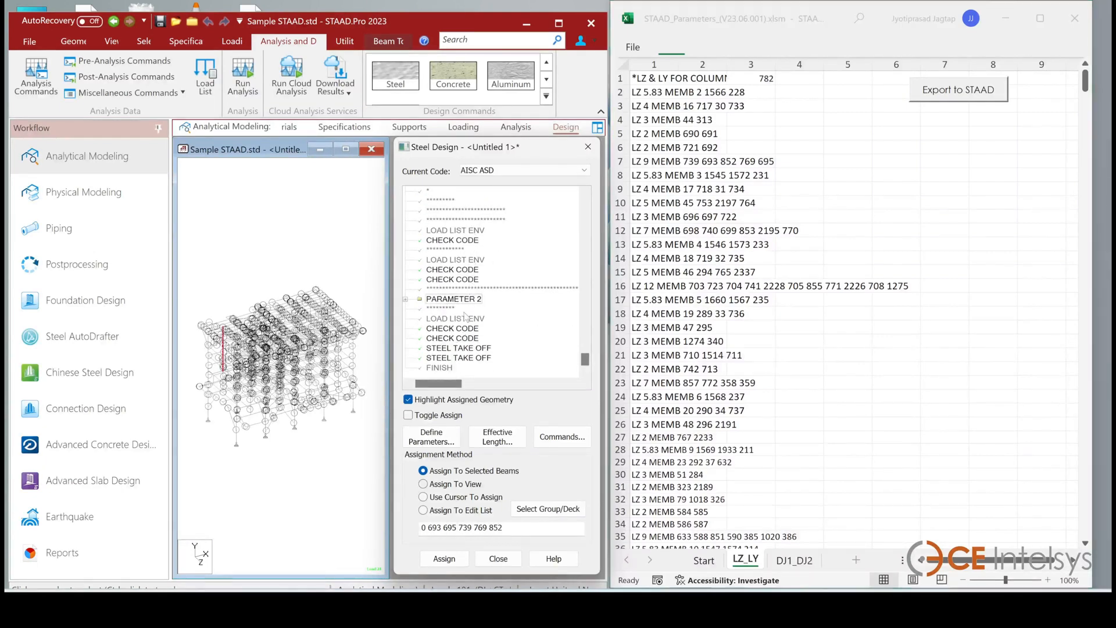
pyautogui.scroll(2, 512, 279)
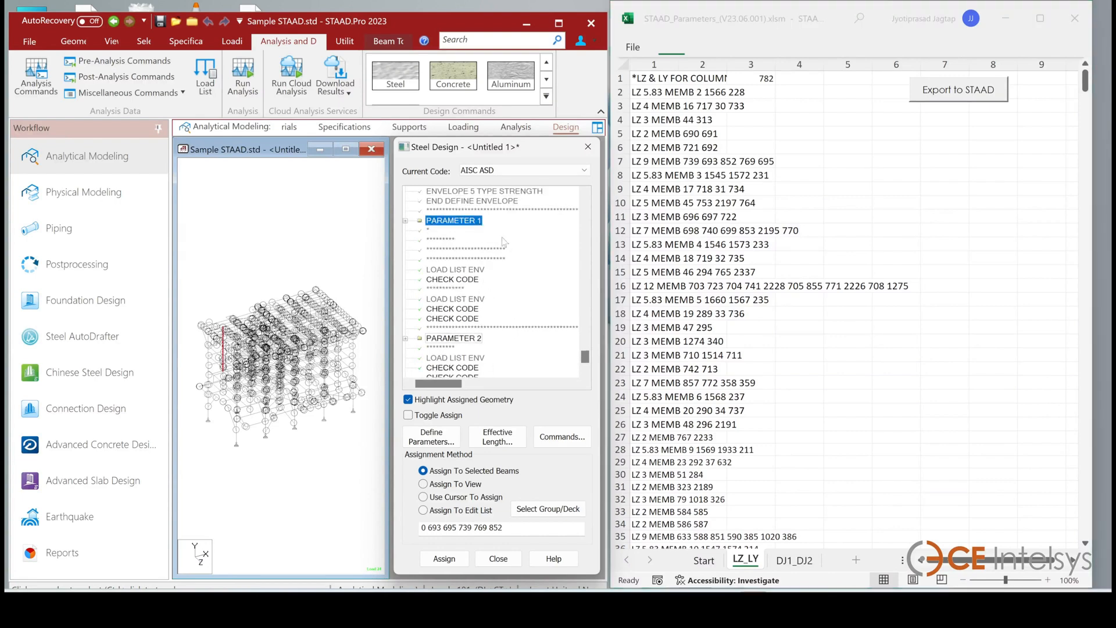
pyautogui.scroll(-1, 506, 311)
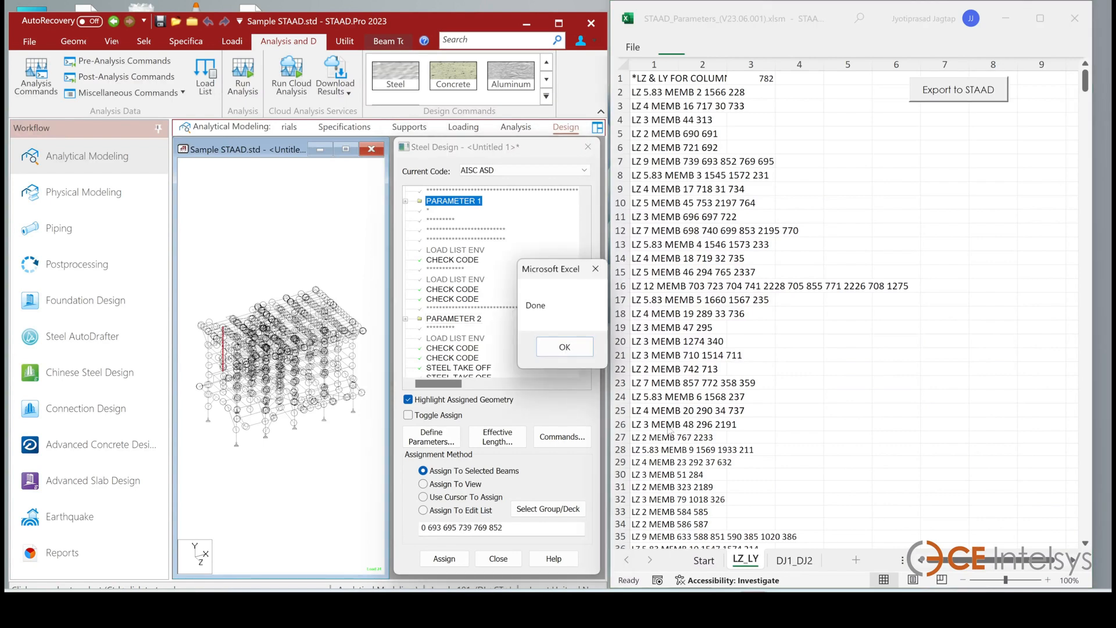
pyautogui.click(564, 348)
# Switch to the DJ1_DJ2 sheet and export its parameters to STAAD as parameter block 2
pyautogui.click(801, 560)
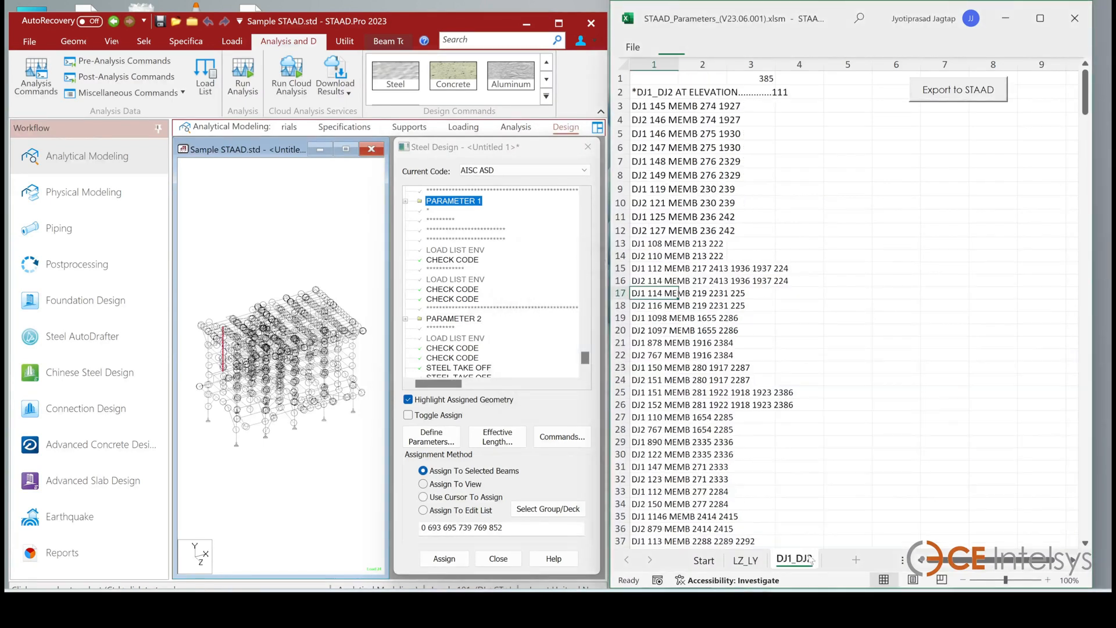
pyautogui.click(967, 91)
pyautogui.moveTo(930, 283); pyautogui.dragTo(918, 282)
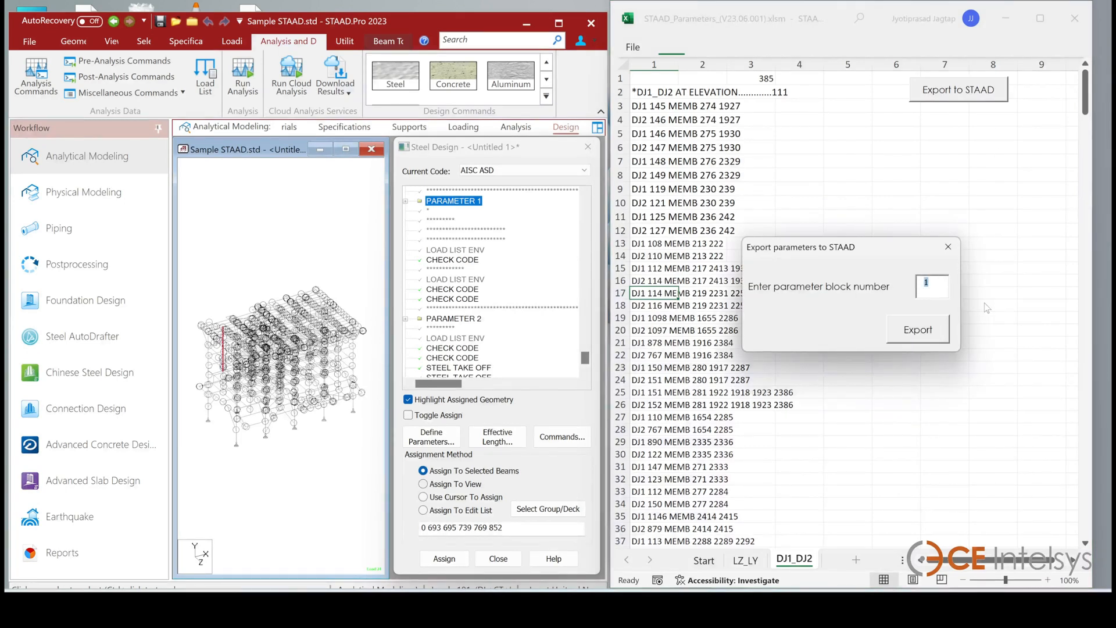
pyautogui.click(921, 331)
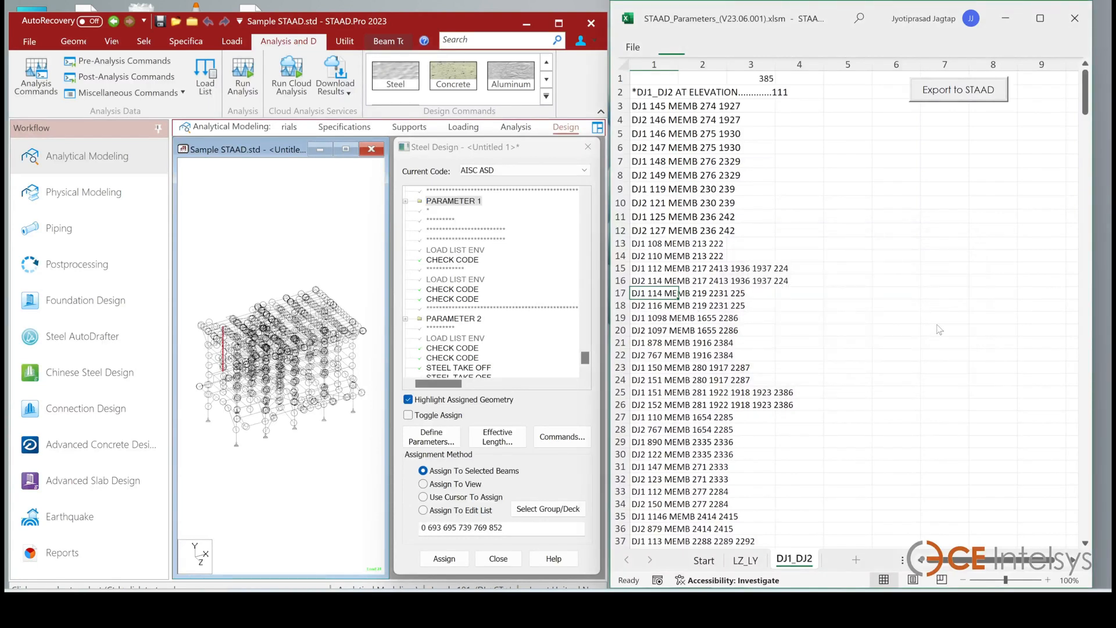
# Expand PARAMETER 2 and select several exported DJ1 and DJ2 entries to highlight their members in the model
pyautogui.scroll(-1, 527, 331)
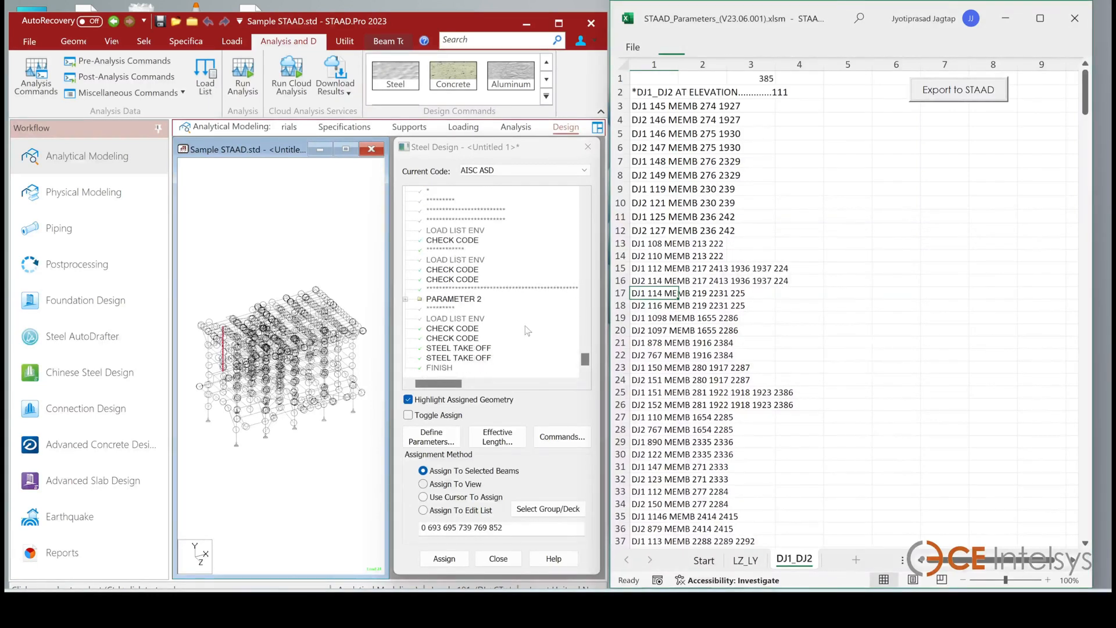
pyautogui.click(406, 300)
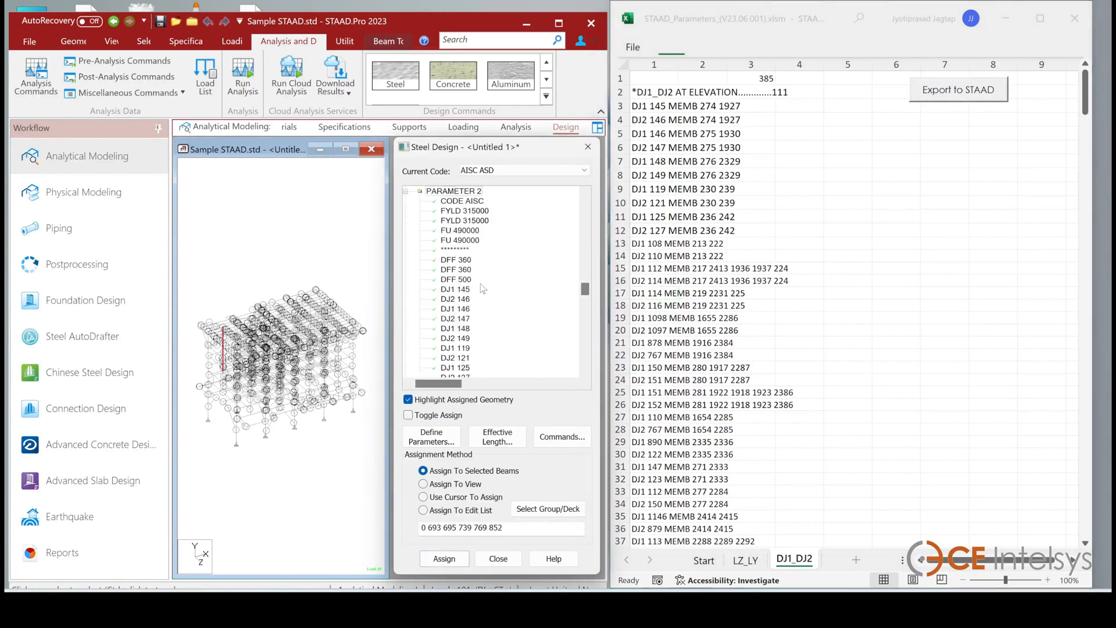
pyautogui.click(463, 290)
pyautogui.click(463, 299)
pyautogui.click(462, 309)
pyautogui.click(461, 329)
pyautogui.click(459, 348)
pyautogui.click(460, 360)
pyautogui.scroll(-2, 480, 345)
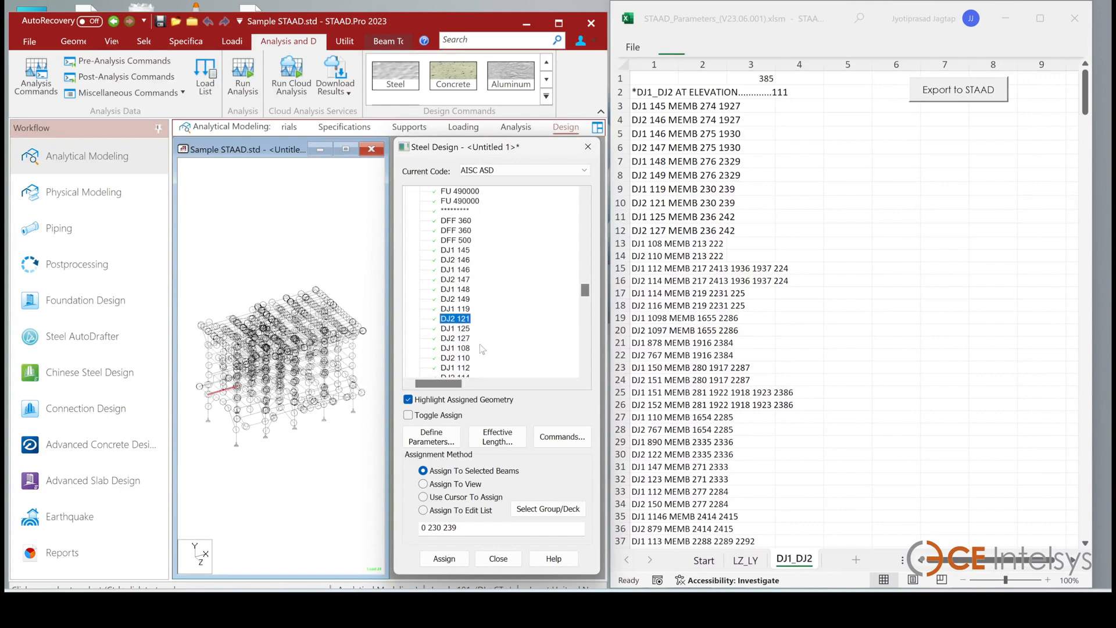
# Select further DJ1 and DJ2 entries under PARAMETER 2 to check which members each one highlights
pyautogui.click(462, 339)
pyautogui.click(460, 351)
pyautogui.click(461, 359)
pyautogui.click(462, 339)
pyautogui.click(462, 329)
pyautogui.click(465, 288)
pyautogui.click(462, 250)
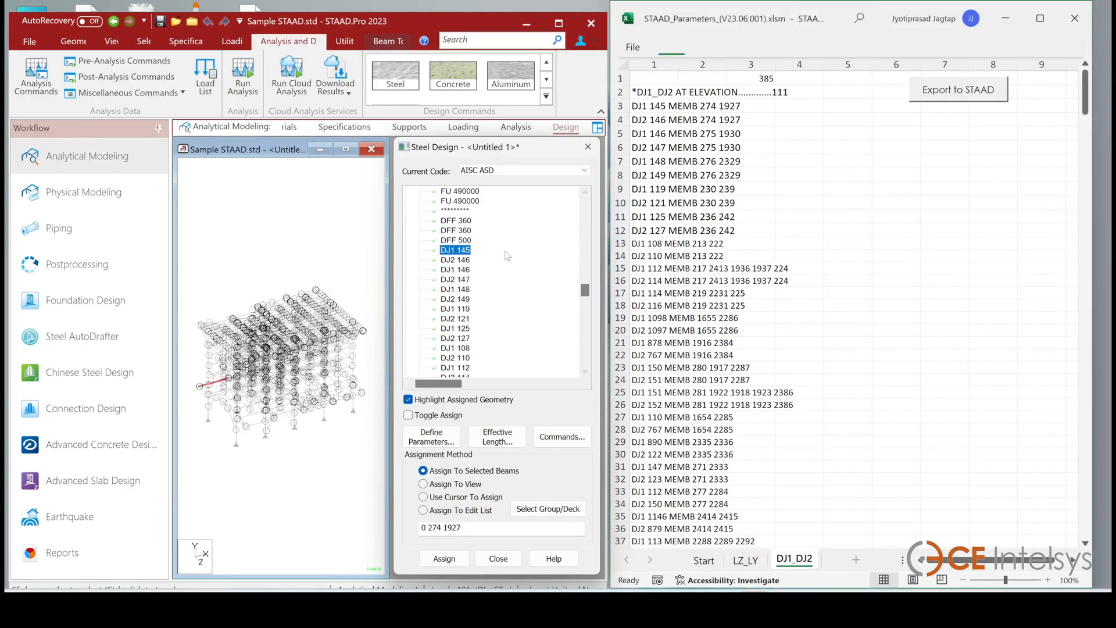
pyautogui.scroll(1, 463, 280)
pyautogui.click(463, 280)
pyautogui.click(461, 302)
pyautogui.click(462, 339)
pyautogui.scroll(5, 462, 297)
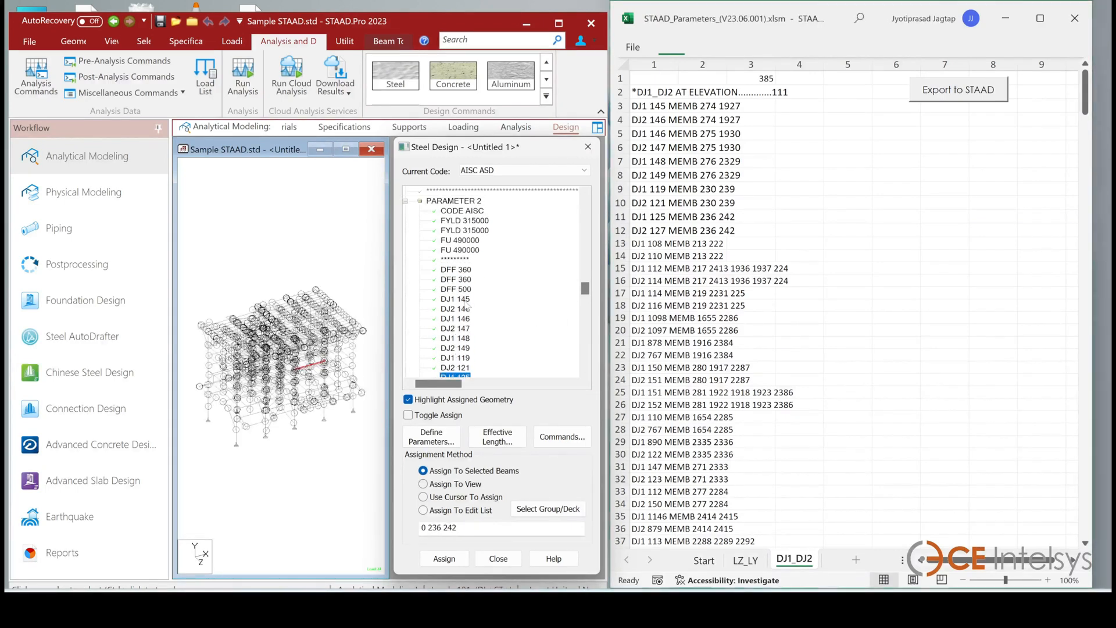
pyautogui.click(457, 328)
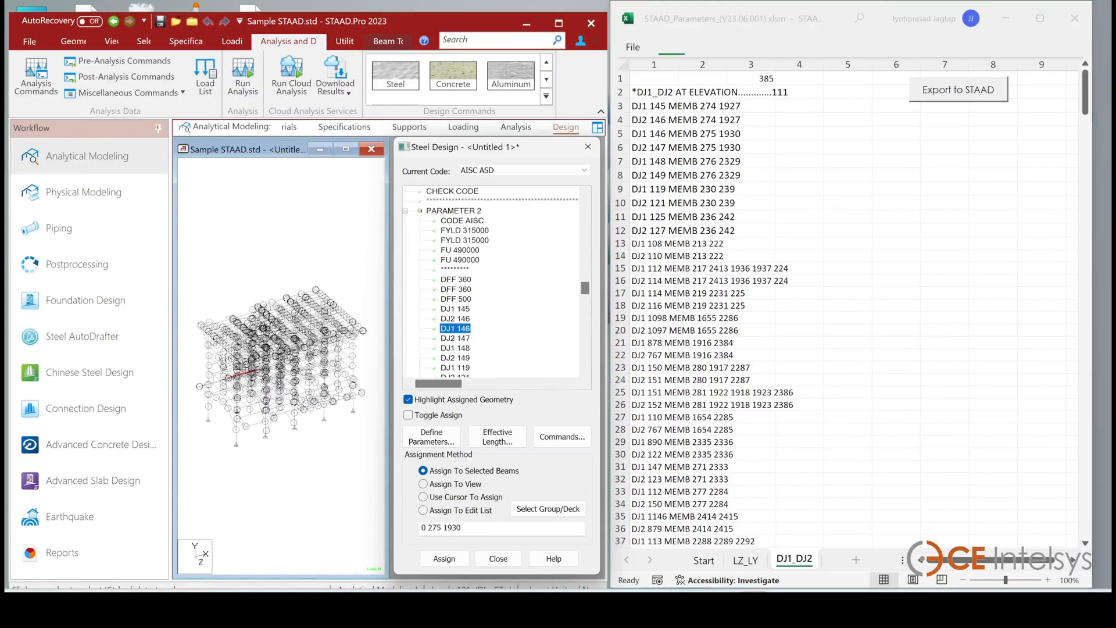
pyautogui.moveTo(721, 606)
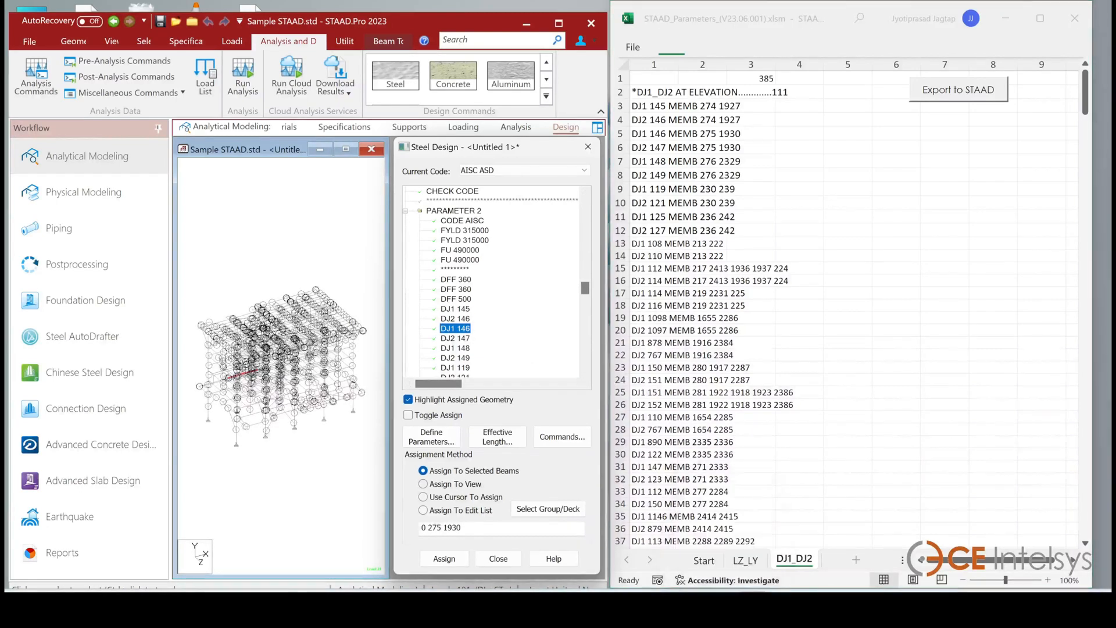